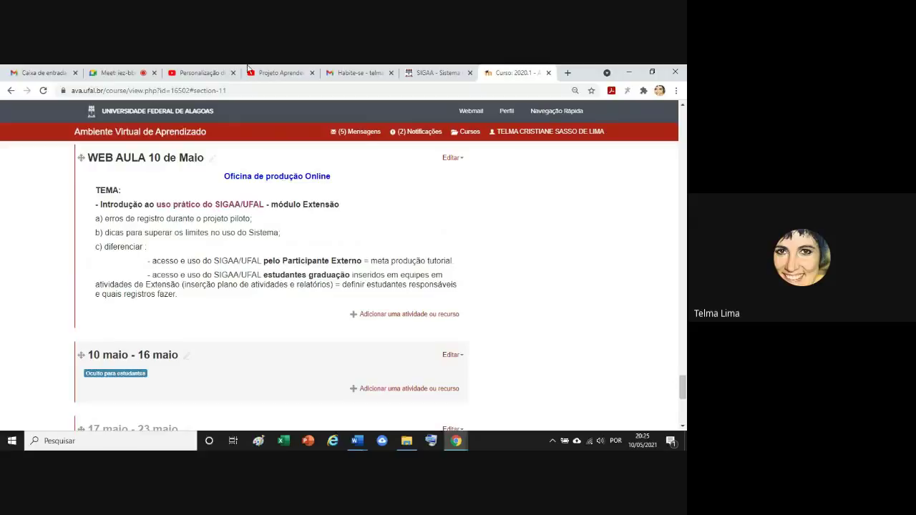
pyautogui.click(110, 75)
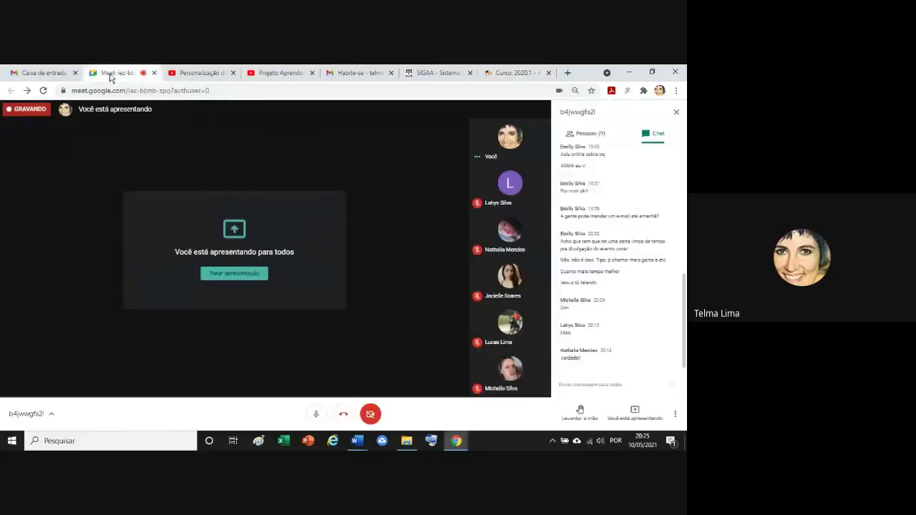
pyautogui.click(490, 73)
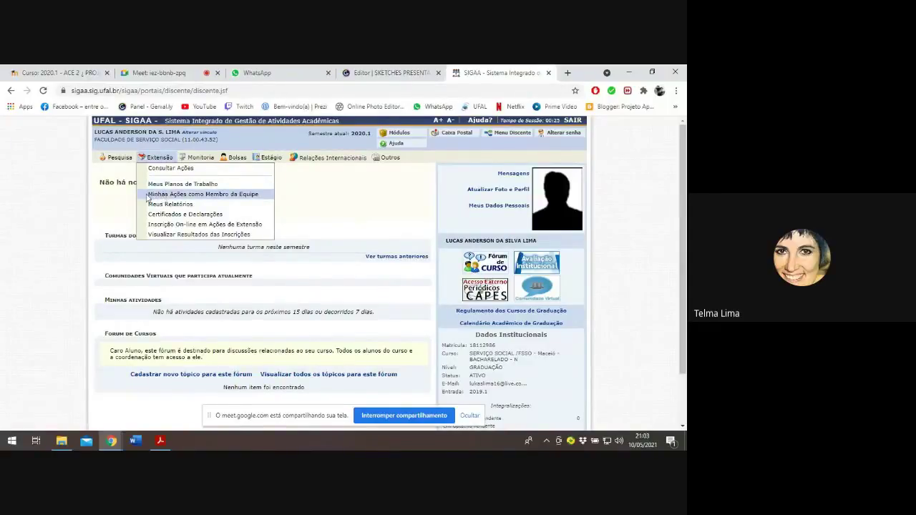
# - Open the student portal's Consultar Ações search form for extension actions, hide the screen-sharing notice and look over the available criteria
pyautogui.click(147, 185)
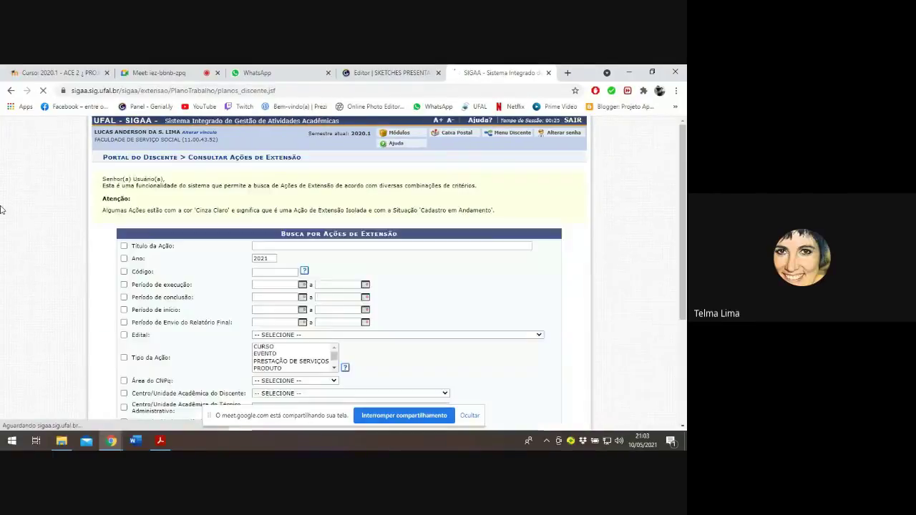
pyautogui.scroll(-2, 3, 278)
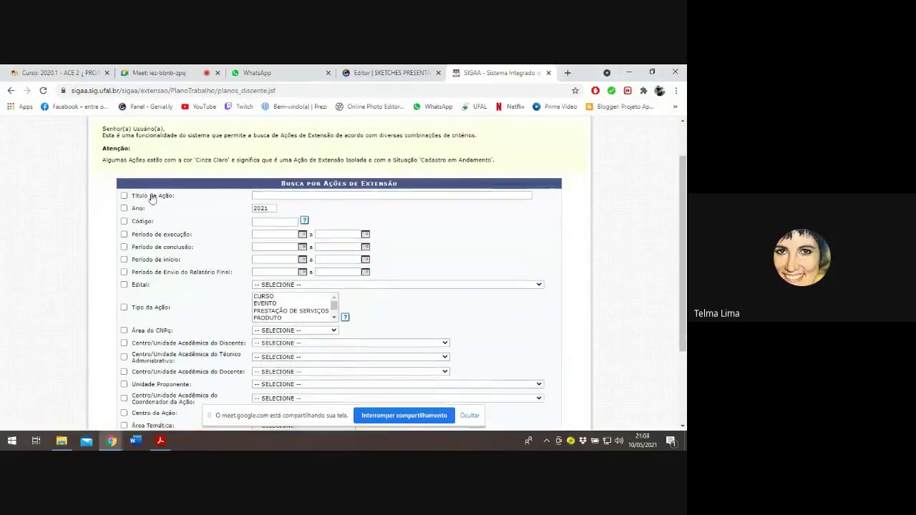
pyautogui.scroll(-2, 54, 203)
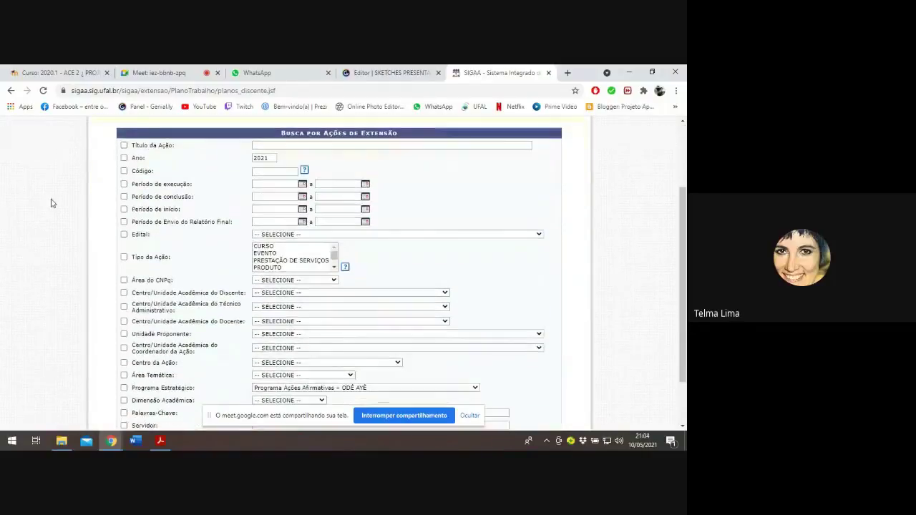
pyautogui.click(468, 416)
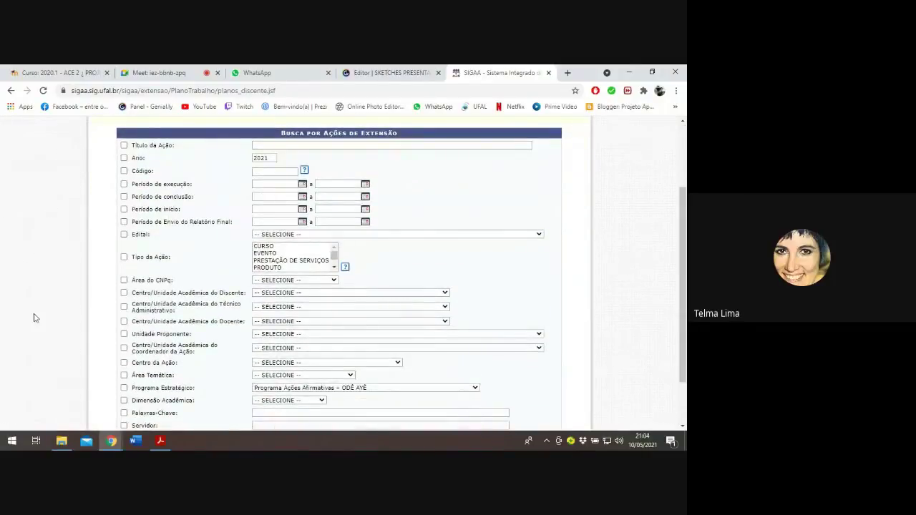
pyautogui.scroll(-2, 28, 315)
pyautogui.scroll(2, 27, 316)
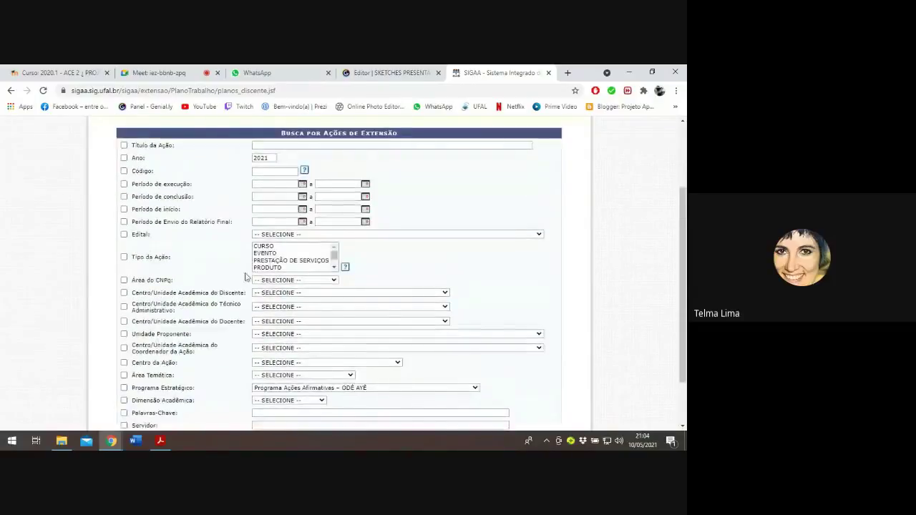
# - Filter the extension actions search by Tipo da Ação, selecting PROJETO as the type
pyautogui.hotkey('ctrl', '-')
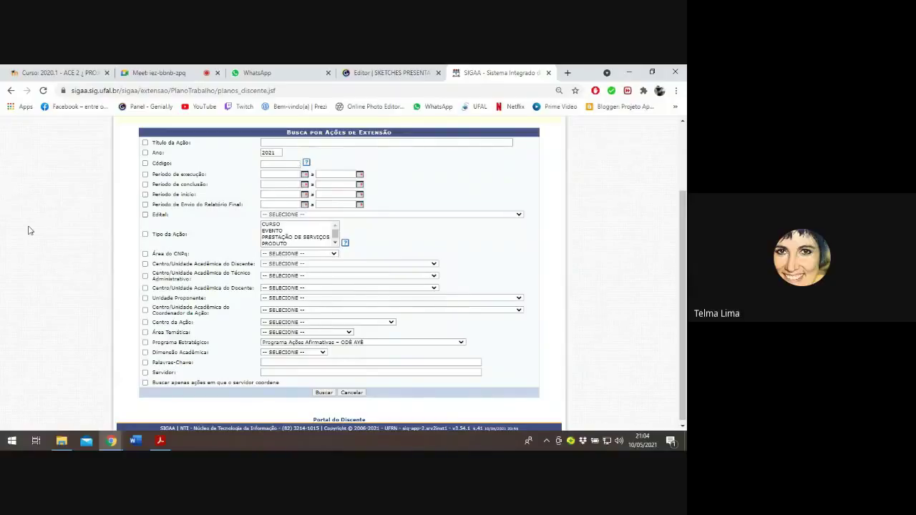
pyautogui.hotkey('ctrl', '+')
pyautogui.hotkey('ctrl', '+')
pyautogui.hotkey('ctrl', '+')
pyautogui.hotkey('ctrl', '+')
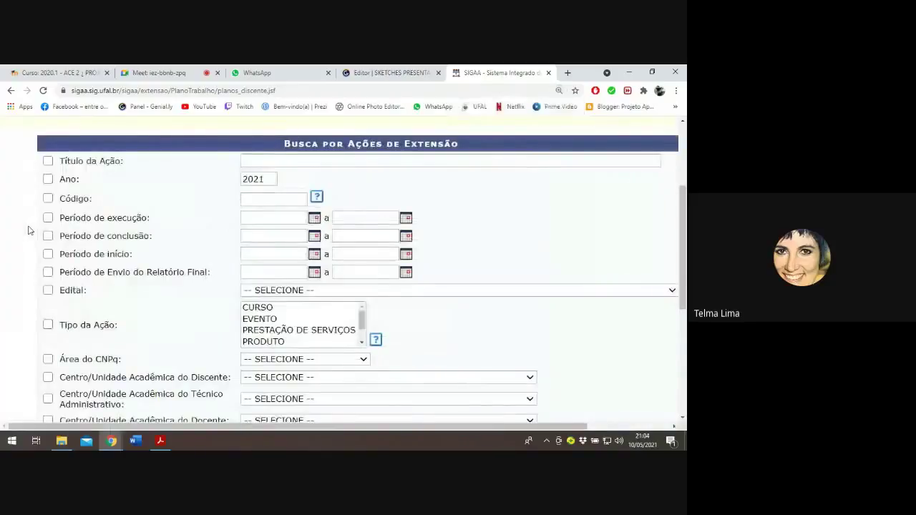
pyautogui.moveTo(681, 219); pyautogui.dragTo(682, 226)
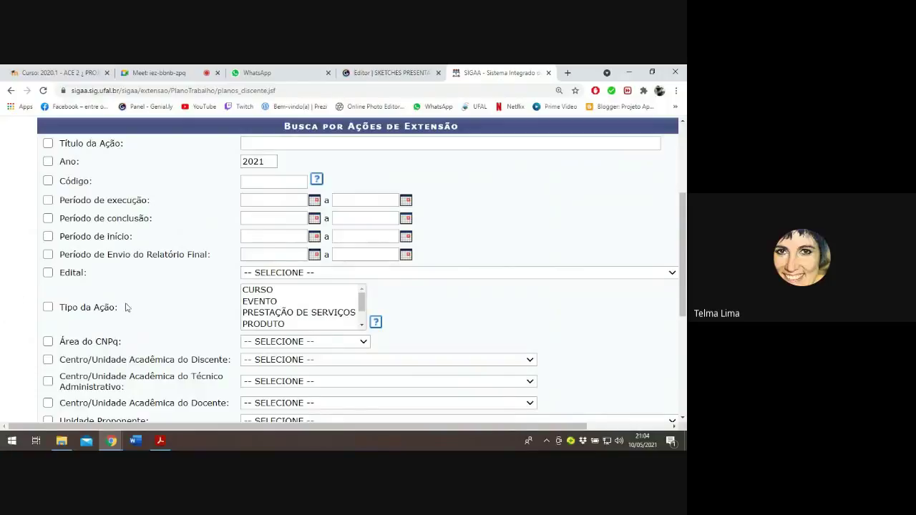
pyautogui.click(269, 303)
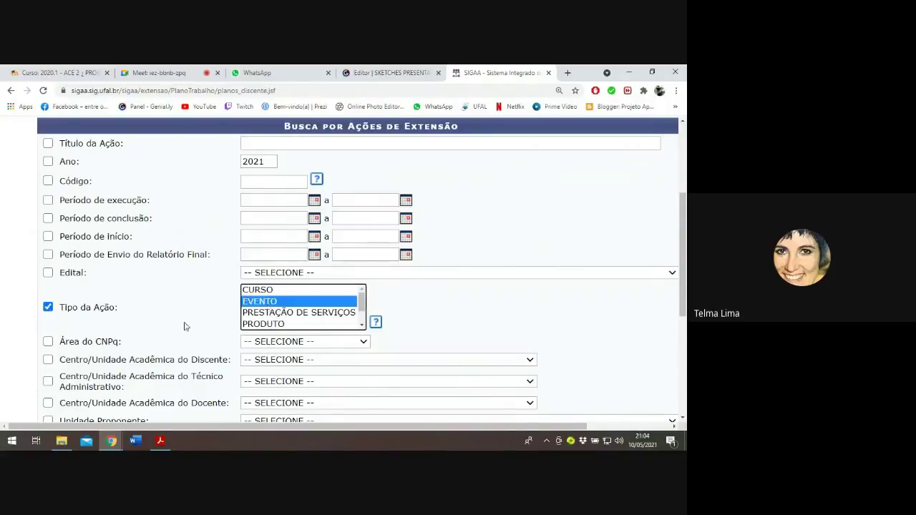
pyautogui.click(257, 325)
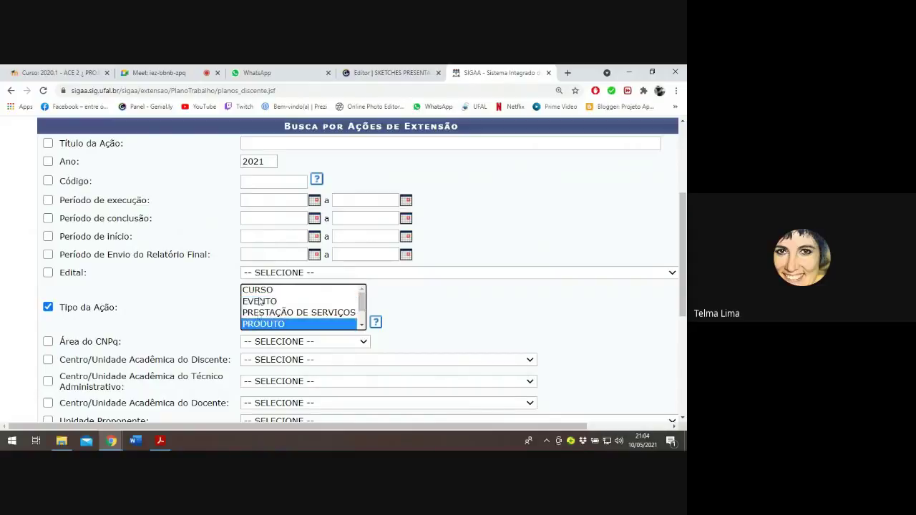
pyautogui.scroll(-1, 264, 308)
pyautogui.click(271, 325)
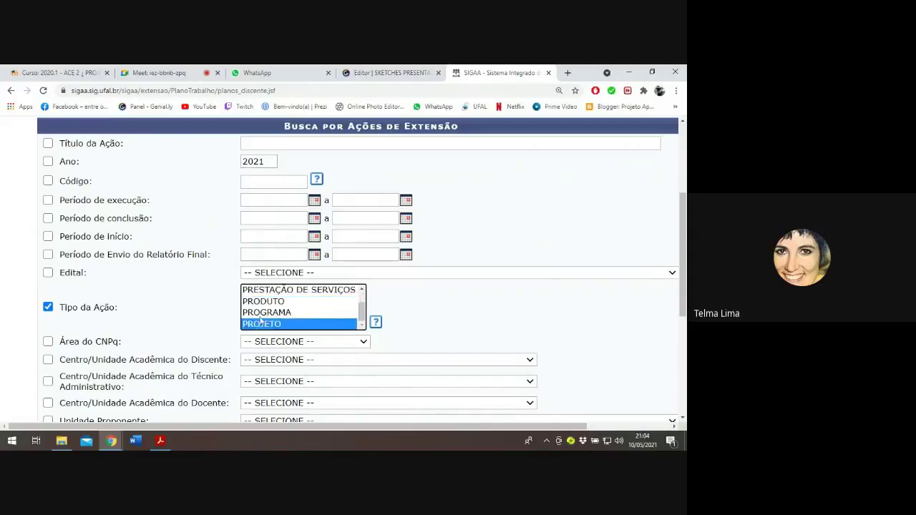
# - Run the extension actions search with only the action type filter enabled
pyautogui.scroll(1, 261, 319)
pyautogui.scroll(-1, 261, 319)
pyautogui.scroll(-3, 100, 294)
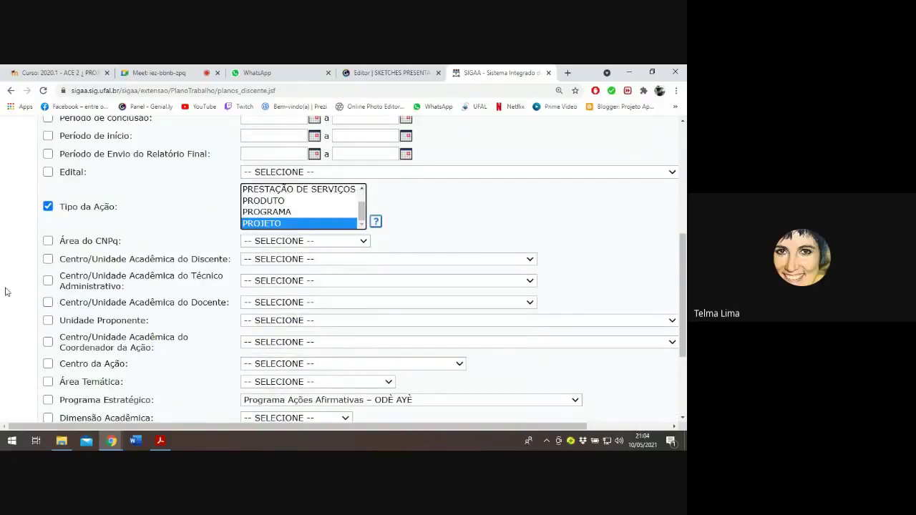
pyautogui.scroll(-4, 5, 291)
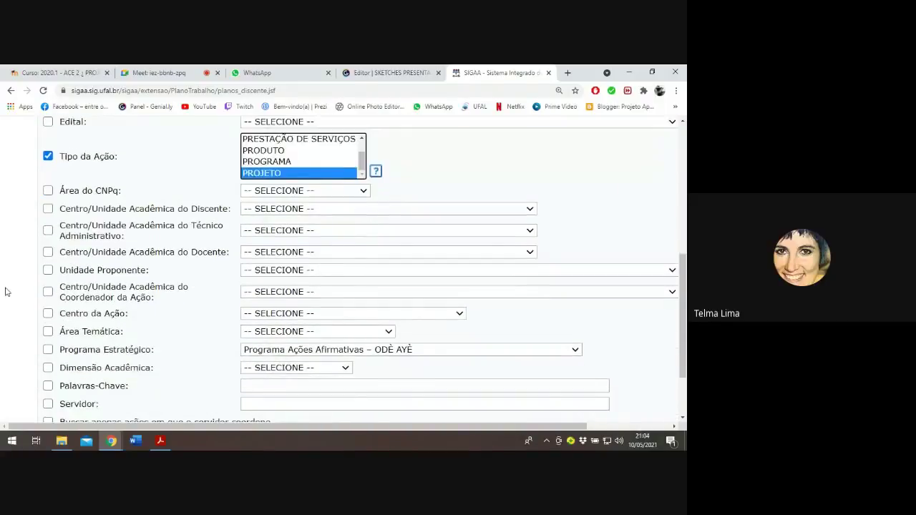
pyautogui.click(354, 354)
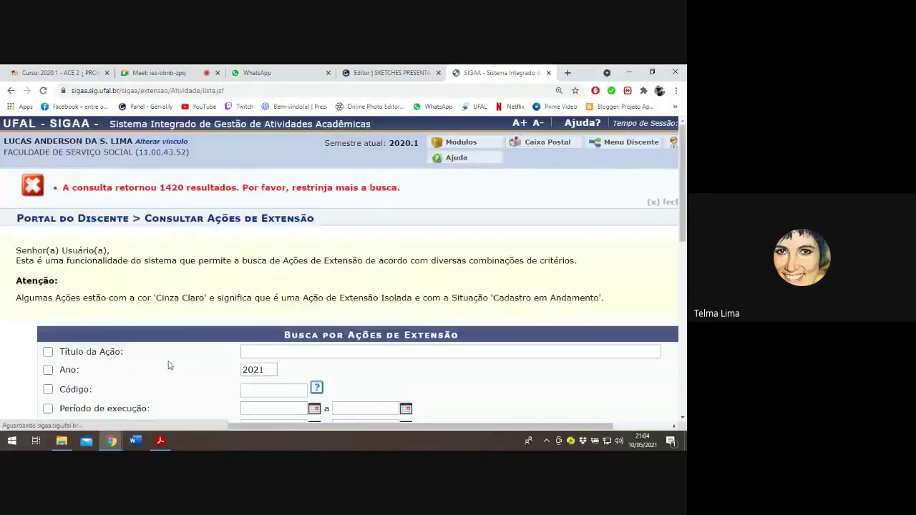
# - Restrict the search to FACULDADE DE SERVIÇO SOCIAL as the Centro/Unidade Acadêmica do Docente and run it again
pyautogui.scroll(-3, 113, 364)
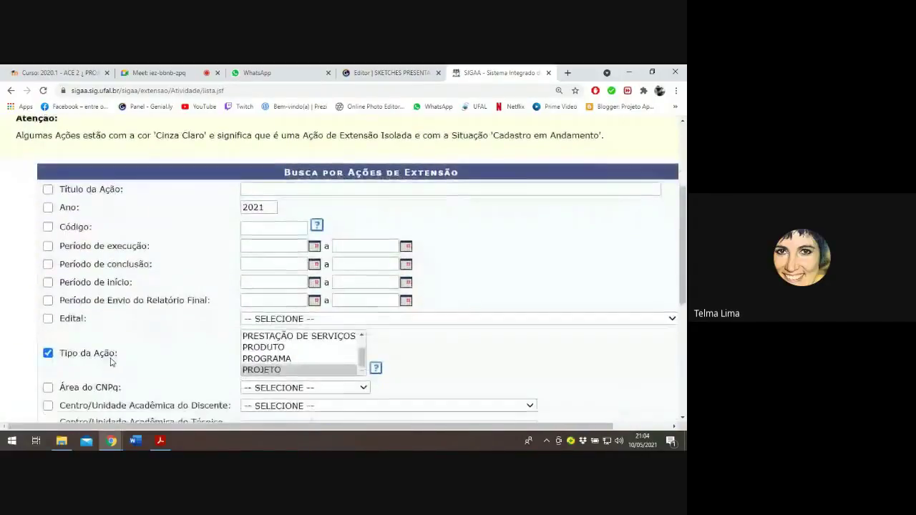
pyautogui.scroll(-5, 113, 361)
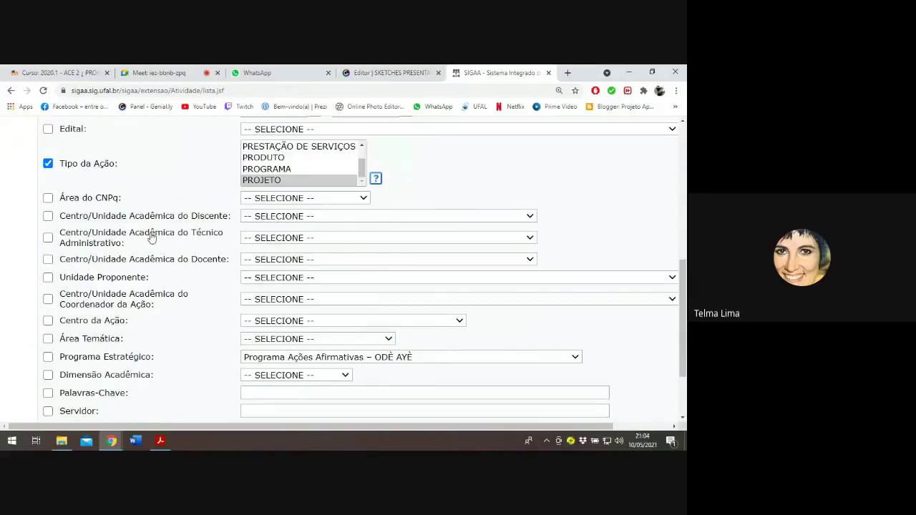
pyautogui.click(50, 261)
pyautogui.click(259, 262)
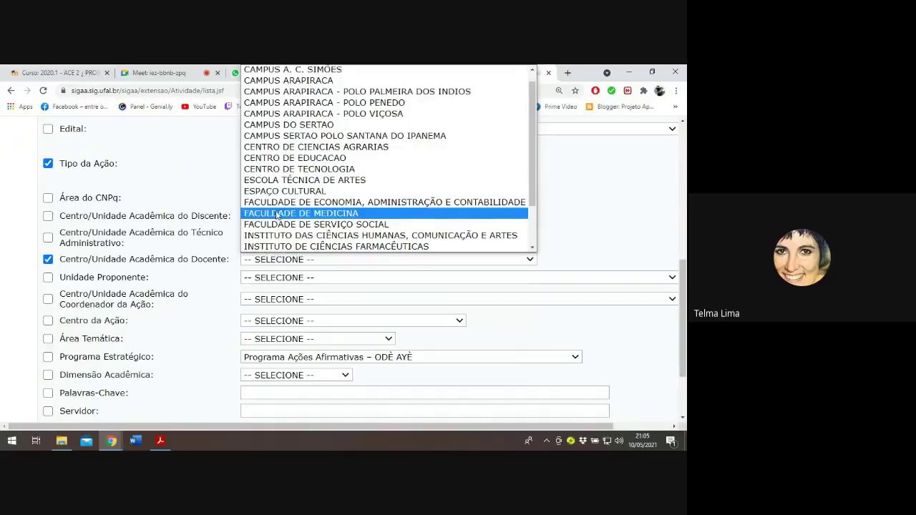
pyautogui.scroll(-2, 277, 214)
pyautogui.click(332, 173)
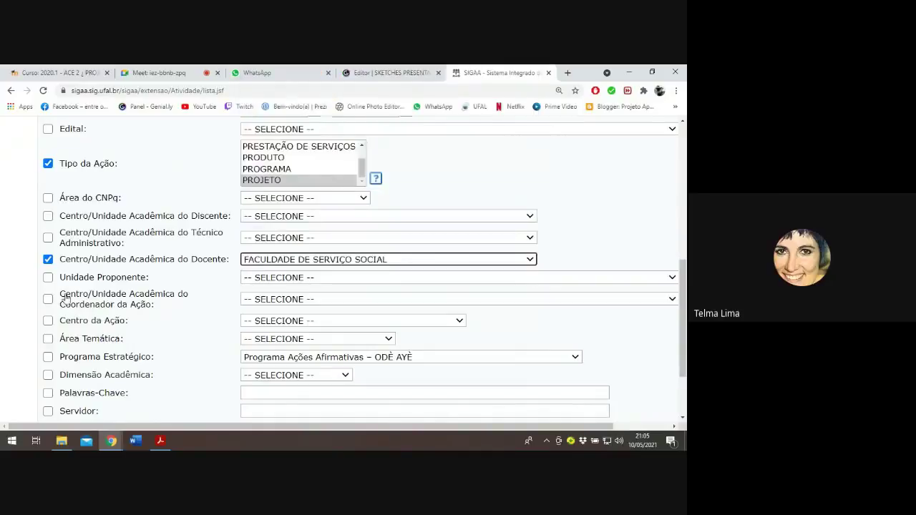
pyautogui.scroll(-1, 38, 292)
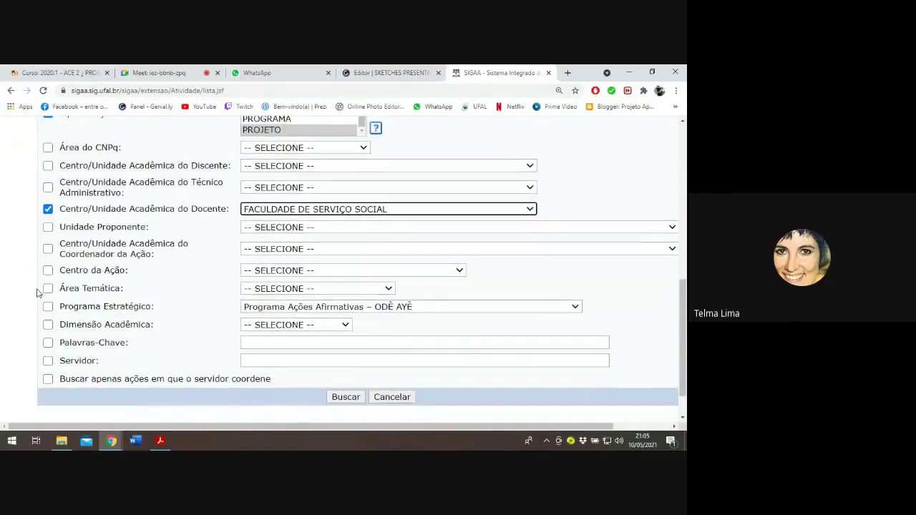
pyautogui.click(346, 398)
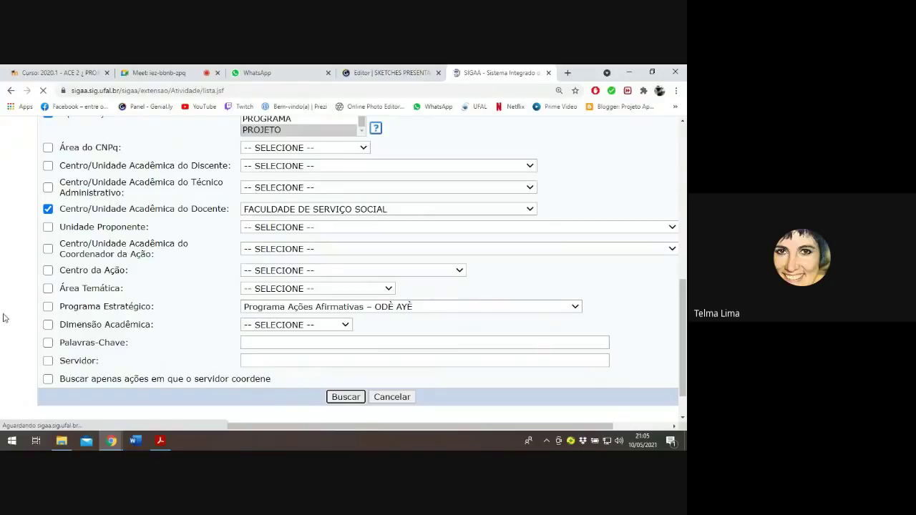
# - Examine the list of located extension actions, including their codes, titles, units and status
pyautogui.scroll(-3, 3, 317)
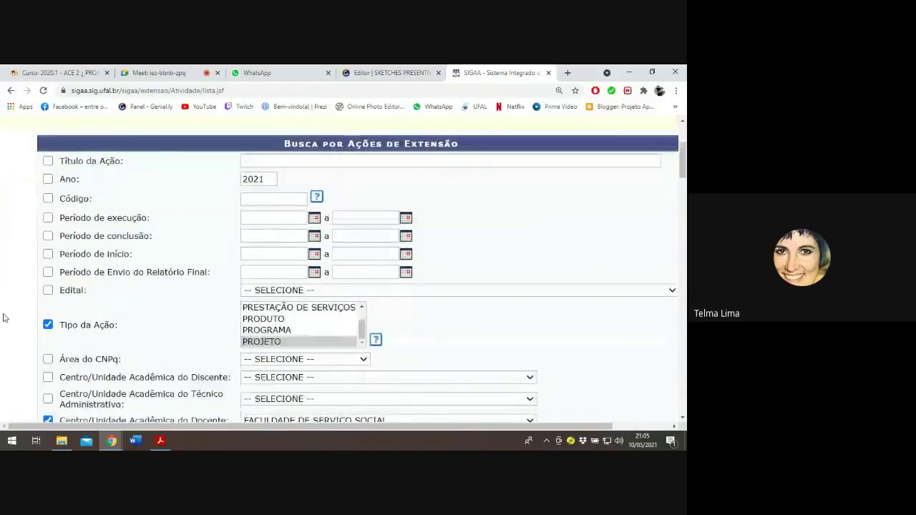
pyautogui.scroll(2, 3, 317)
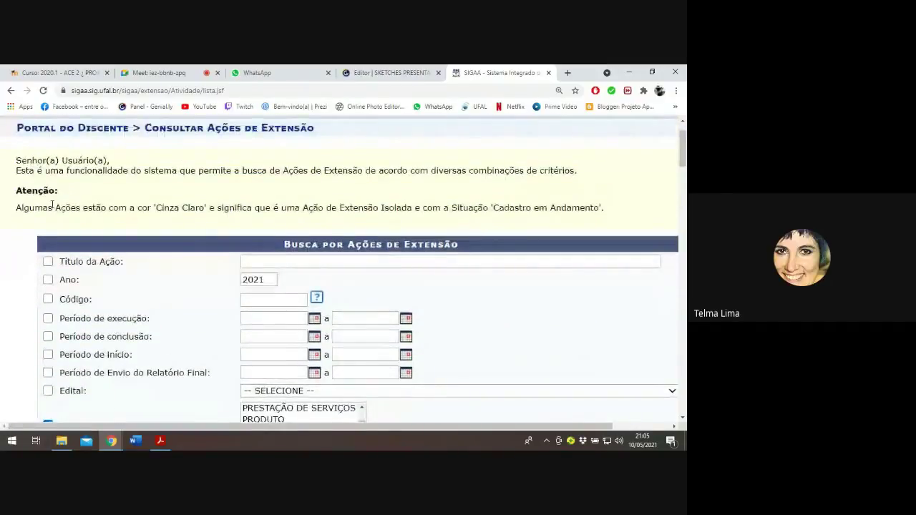
pyautogui.moveTo(158, 170); pyautogui.dragTo(316, 171)
pyautogui.scroll(-10, 36, 288)
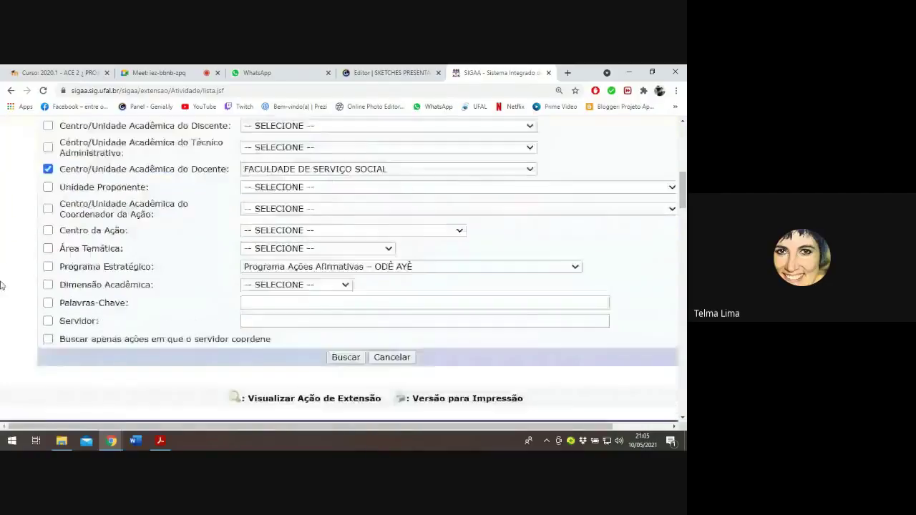
pyautogui.scroll(-1, 36, 288)
pyautogui.hotkey('ctrl', '-')
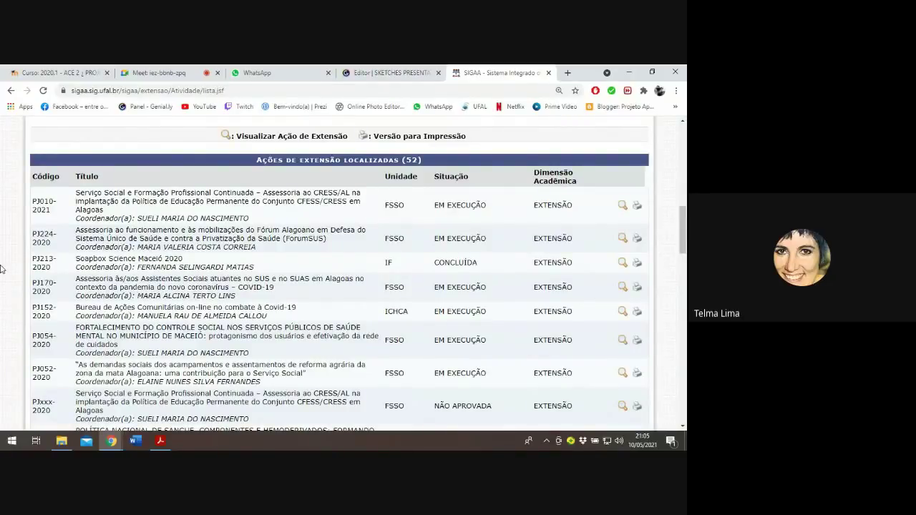
pyautogui.scroll(-1, 2, 269)
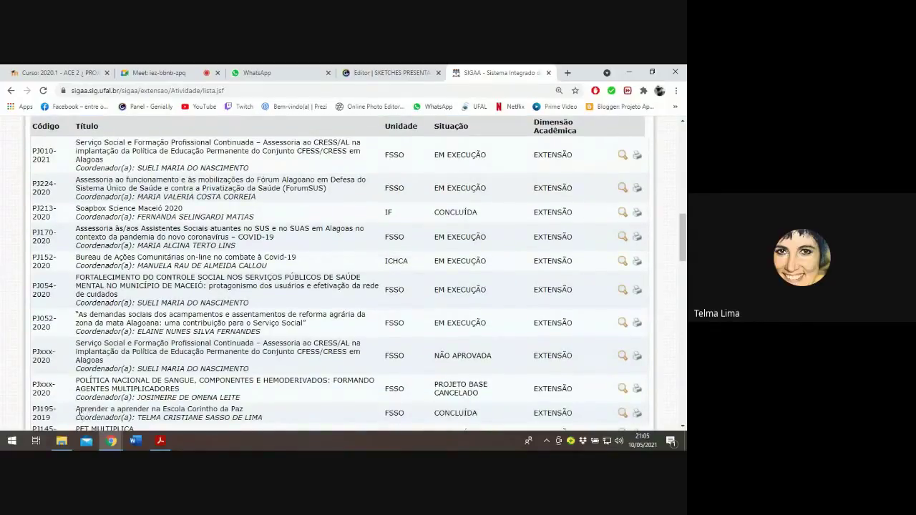
# - Highlight the title and coordinator of the project "Aprender a aprender na Escola Corintho da Paz" in the results to point it out
pyautogui.moveTo(76, 408); pyautogui.dragTo(266, 419)
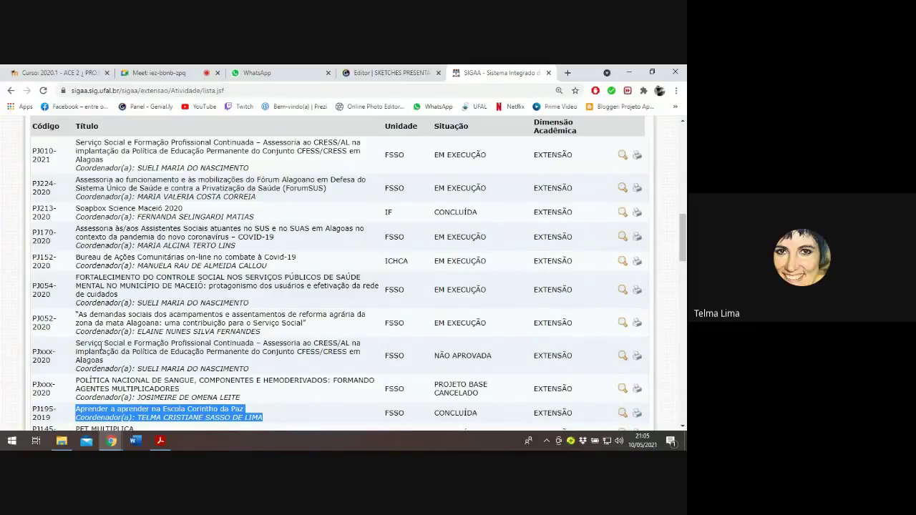
pyautogui.click(304, 414)
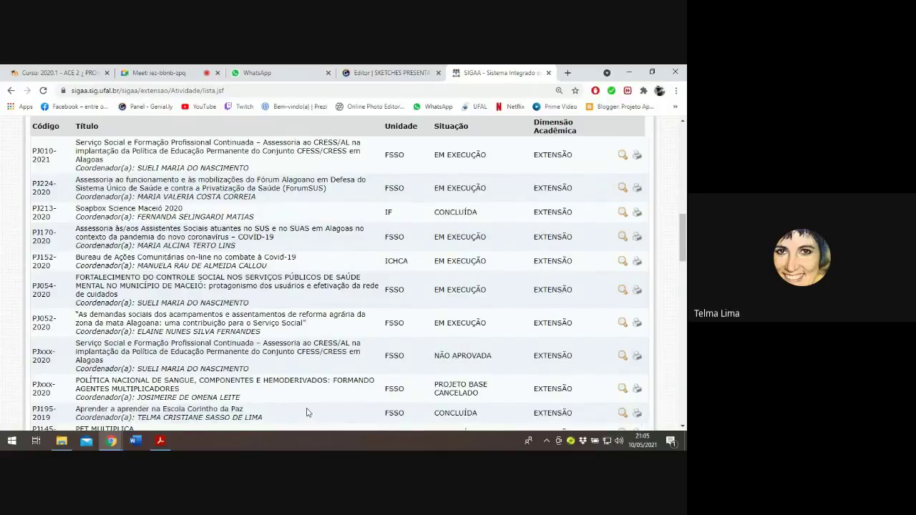
pyautogui.scroll(-1, 306, 412)
pyautogui.moveTo(269, 368); pyautogui.dragTo(77, 360)
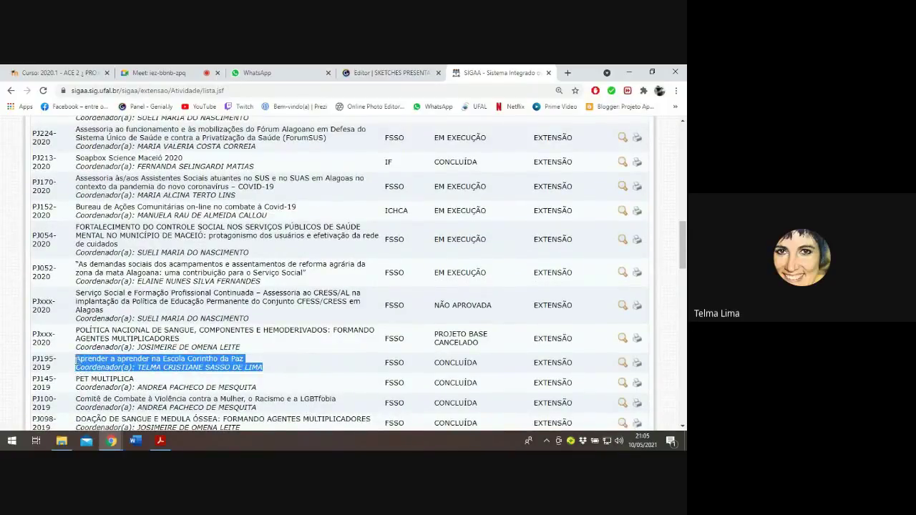
pyautogui.click(77, 361)
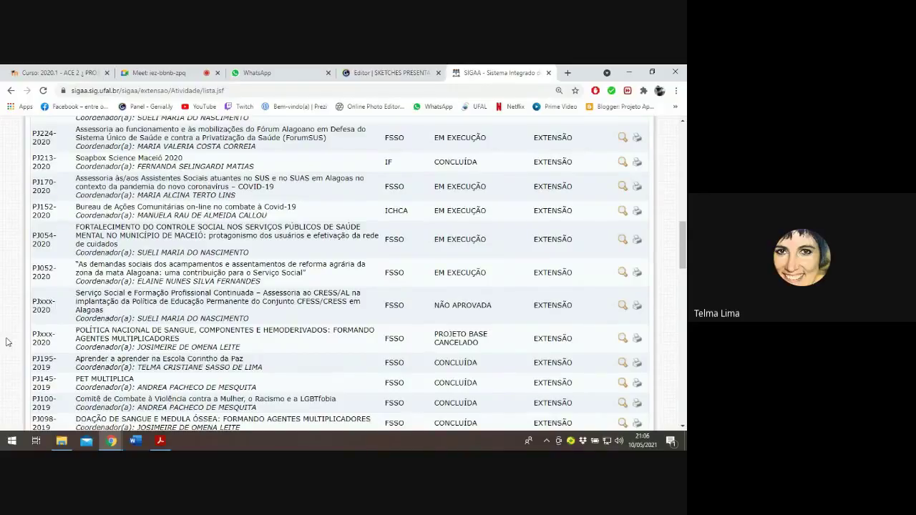
pyautogui.scroll(-1, 8, 342)
# - Review the search criteria and action types once more, and return to the student portal's main page
pyautogui.scroll(10, 6, 341)
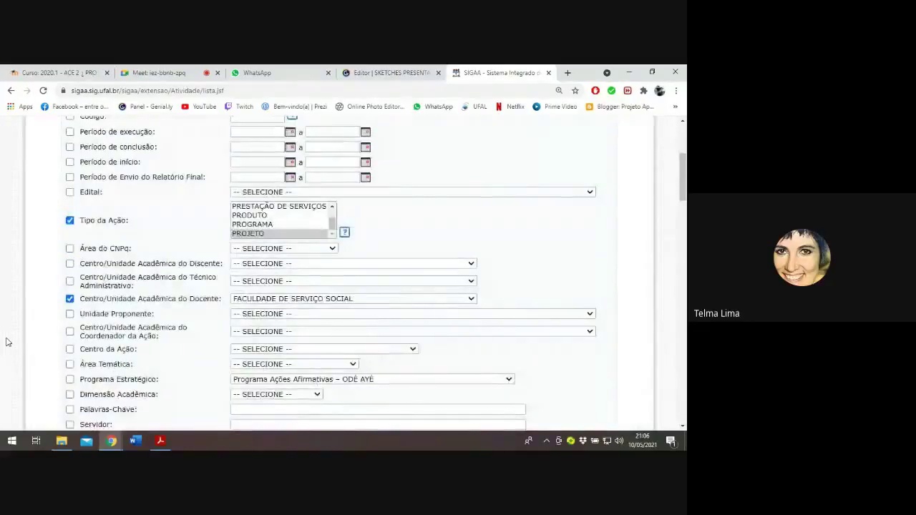
pyautogui.scroll(2, 263, 235)
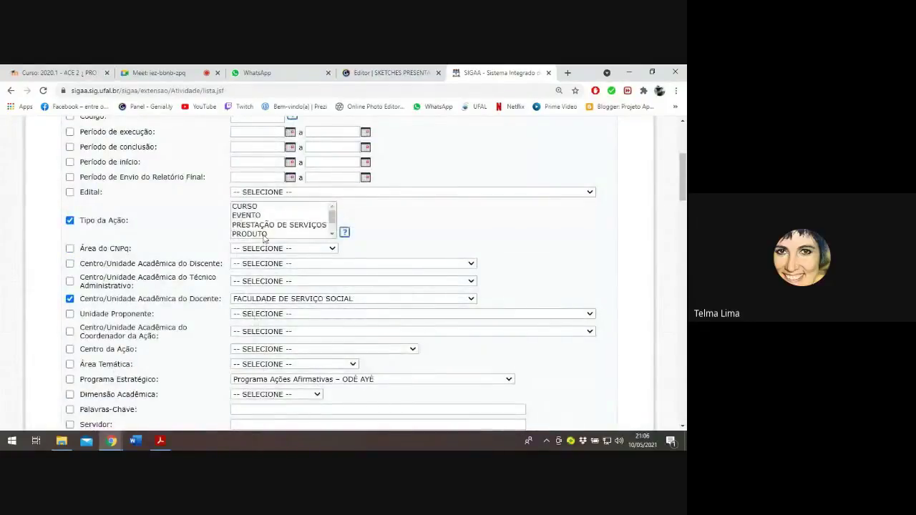
pyautogui.scroll(5, 61, 258)
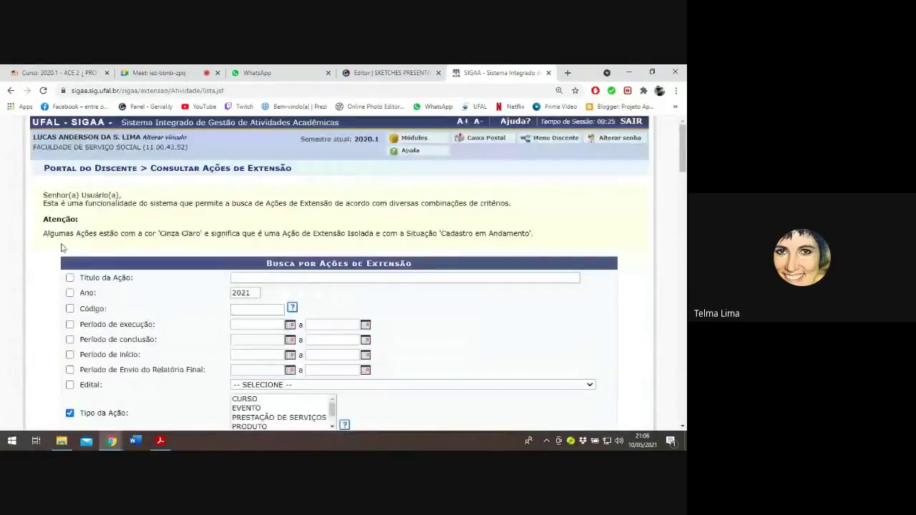
pyautogui.click(109, 172)
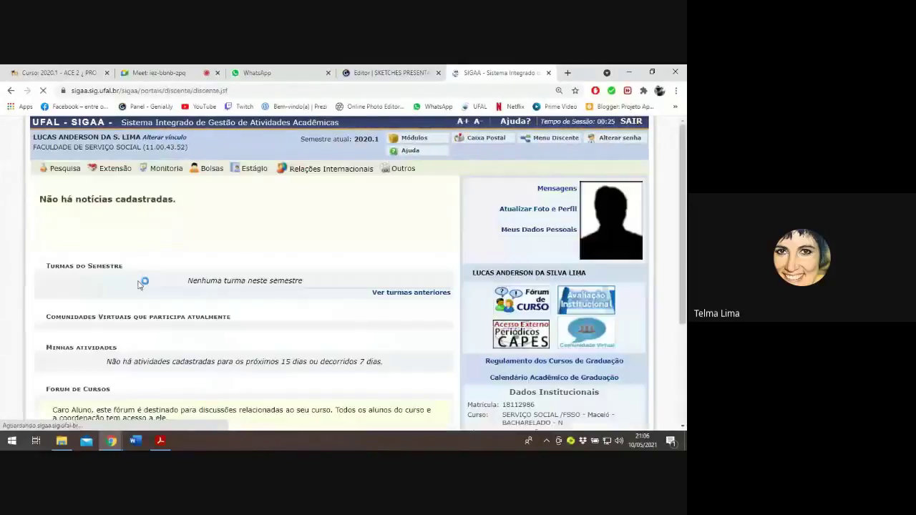
# - View the student's own extension work plans, and list the extension actions they belong to as a team member
pyautogui.moveTo(117, 173)
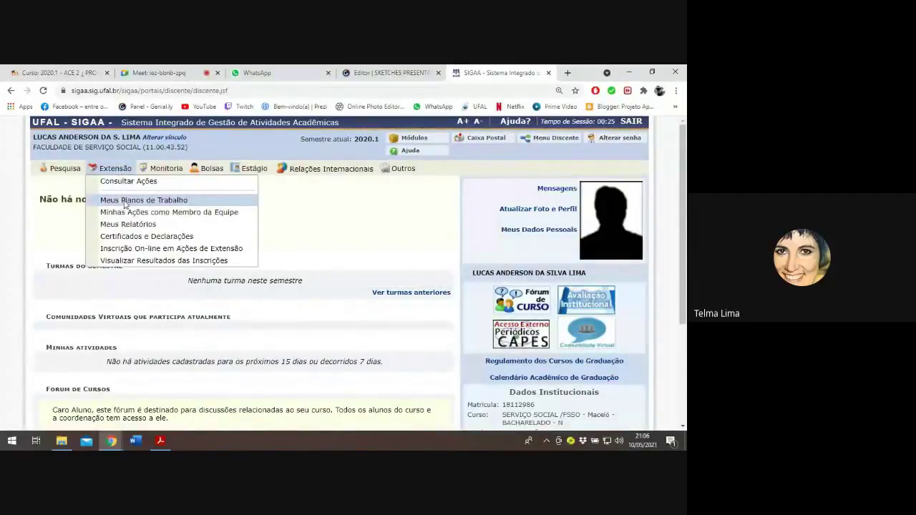
pyautogui.click(124, 204)
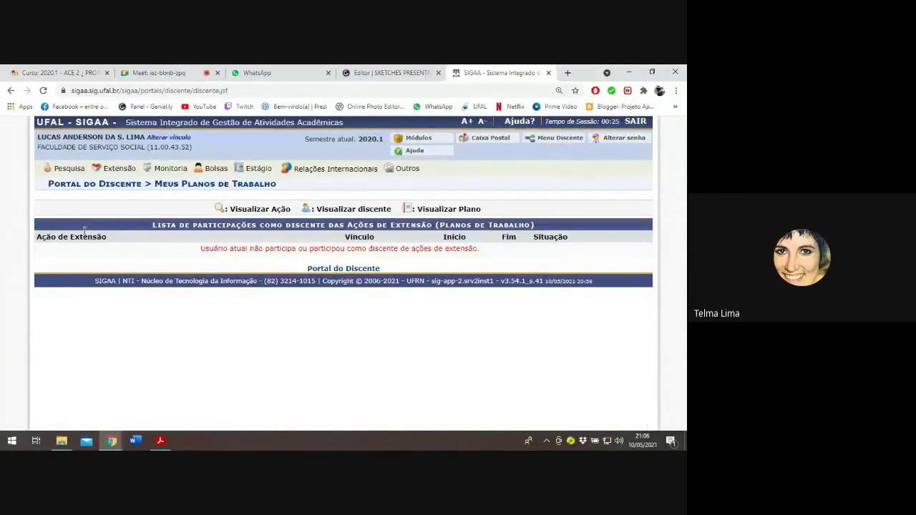
pyautogui.moveTo(118, 174)
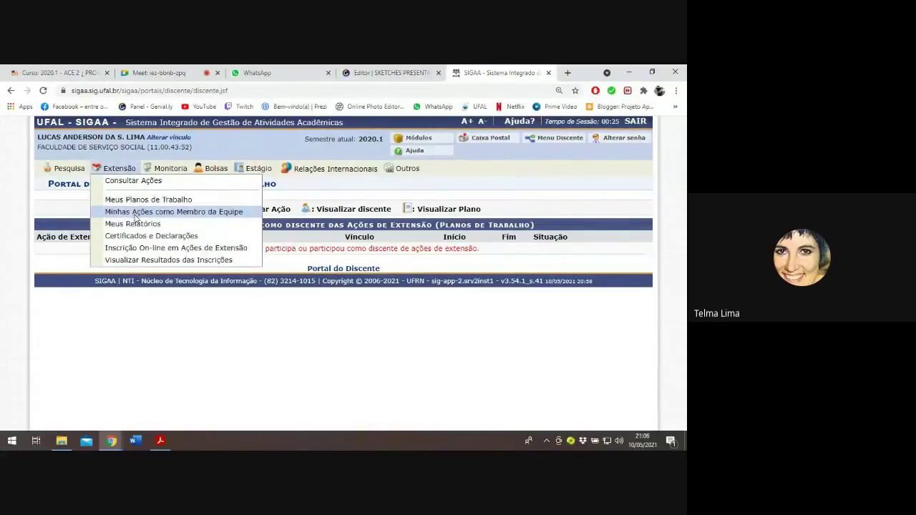
pyautogui.click(99, 215)
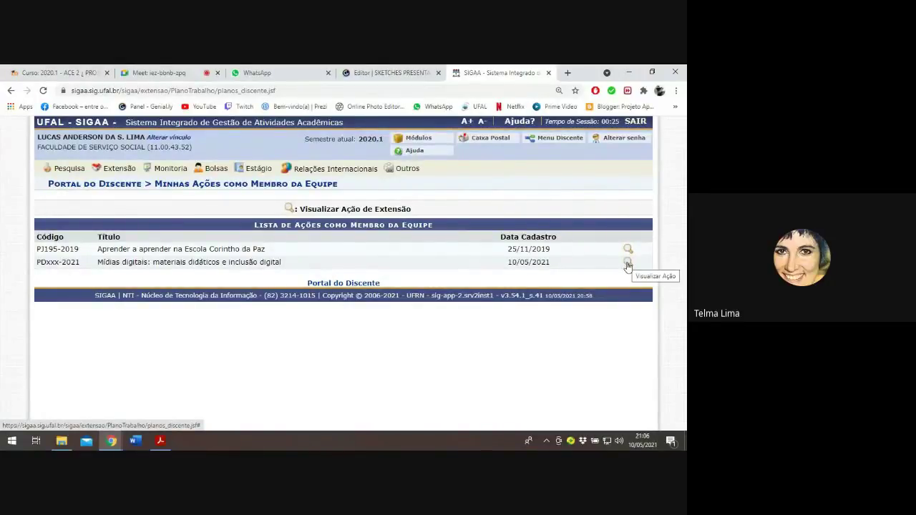
# - Open the details of the action "Mídias digitais: materiais didáticos e inclusão digital" and highlight the Visualizar Plano de Trabalho legend to point it out
pyautogui.click(626, 266)
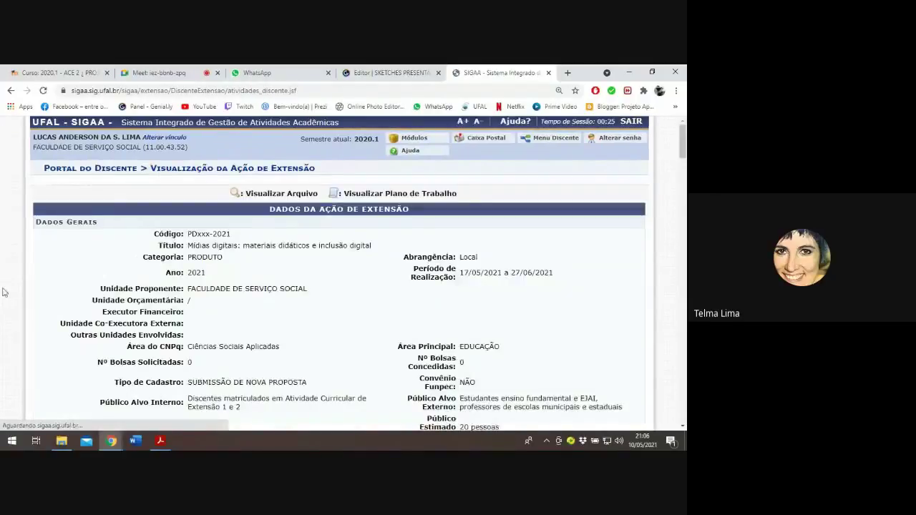
pyautogui.scroll(-1, 4, 292)
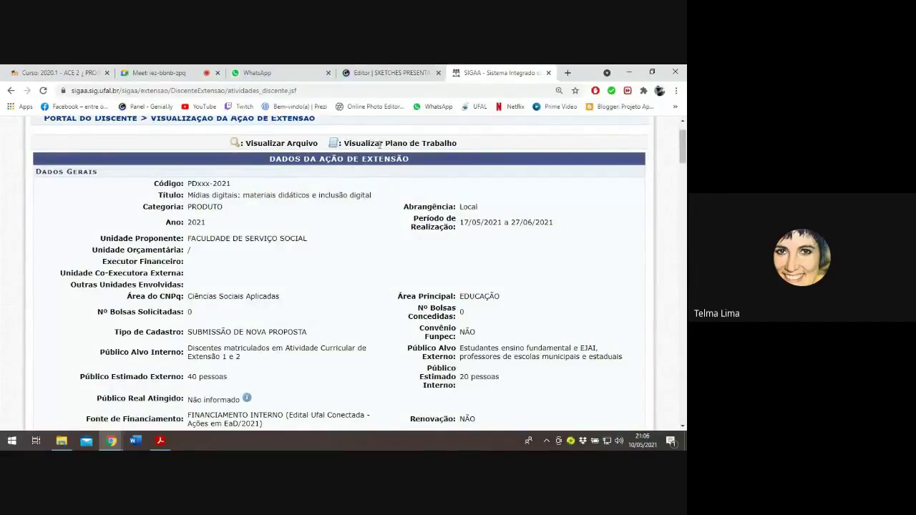
pyautogui.moveTo(344, 143); pyautogui.dragTo(467, 146)
pyautogui.click(450, 142)
pyautogui.moveTo(391, 143); pyautogui.dragTo(412, 143)
pyautogui.click(387, 143)
pyautogui.click(399, 143)
# - Examine the action's general data, place of execution, sustainable development goals, summary, justification, objectives and expected results
pyautogui.scroll(-3, 0, 303)
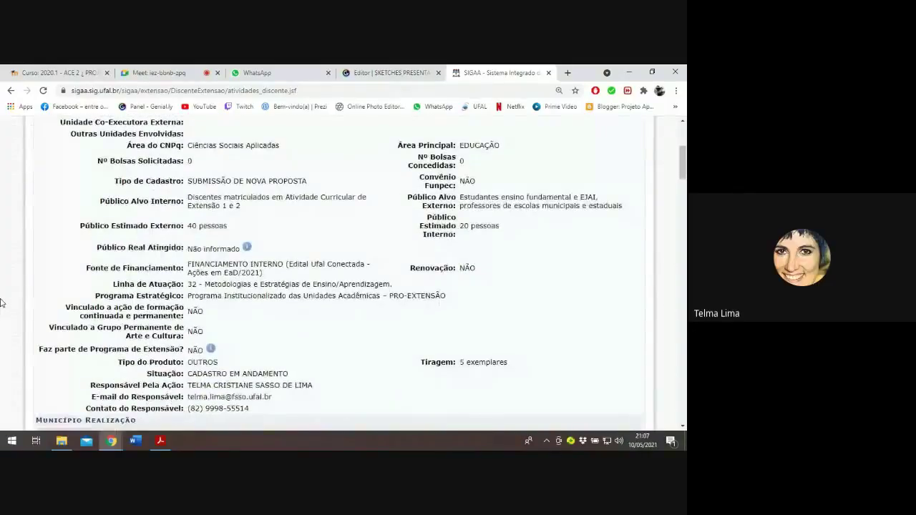
pyautogui.scroll(-1, 0, 302)
pyautogui.scroll(-1, 1, 303)
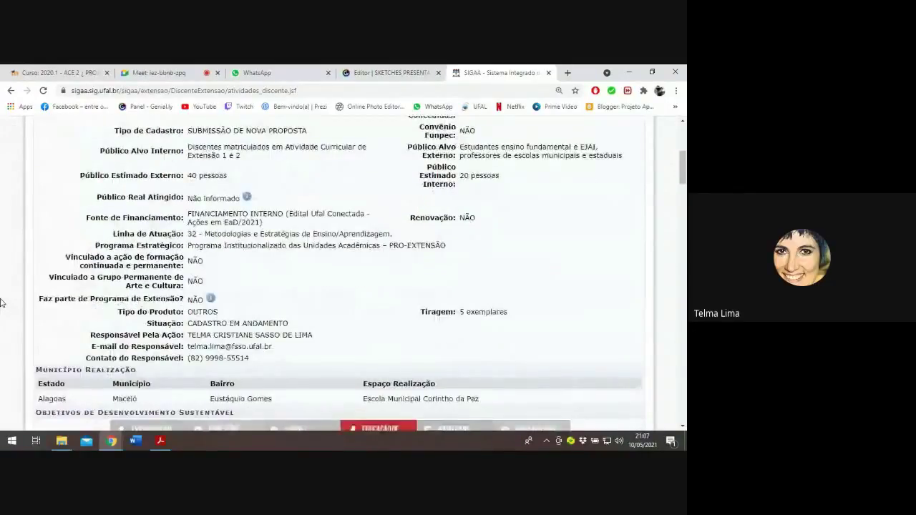
pyautogui.scroll(-3, 1, 303)
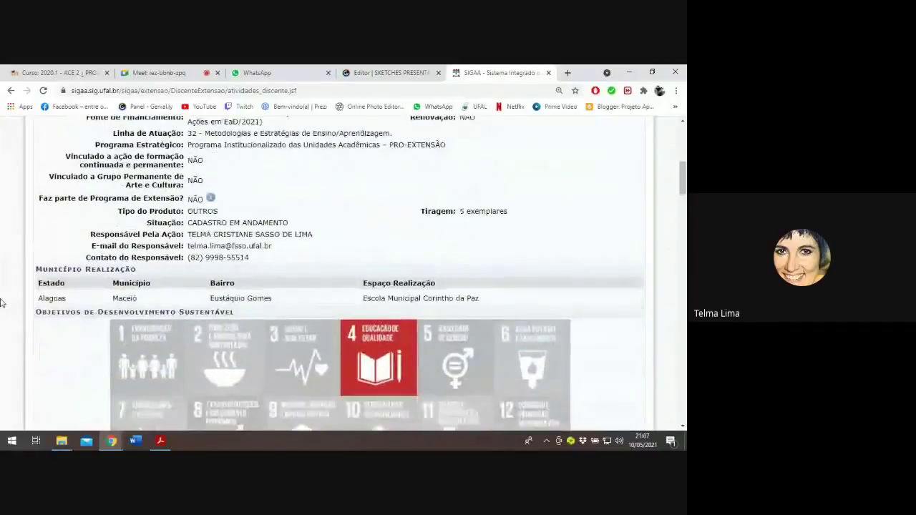
pyautogui.scroll(-5, 1, 302)
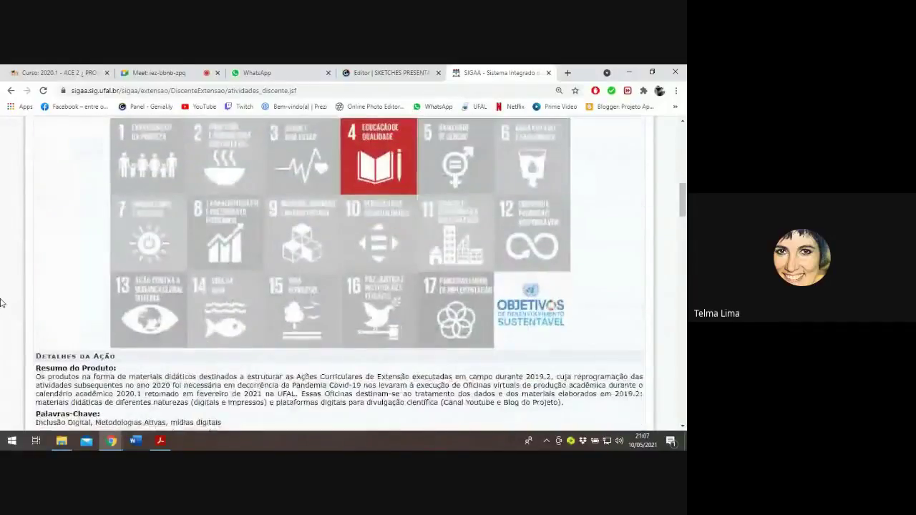
pyautogui.scroll(-4, 1, 302)
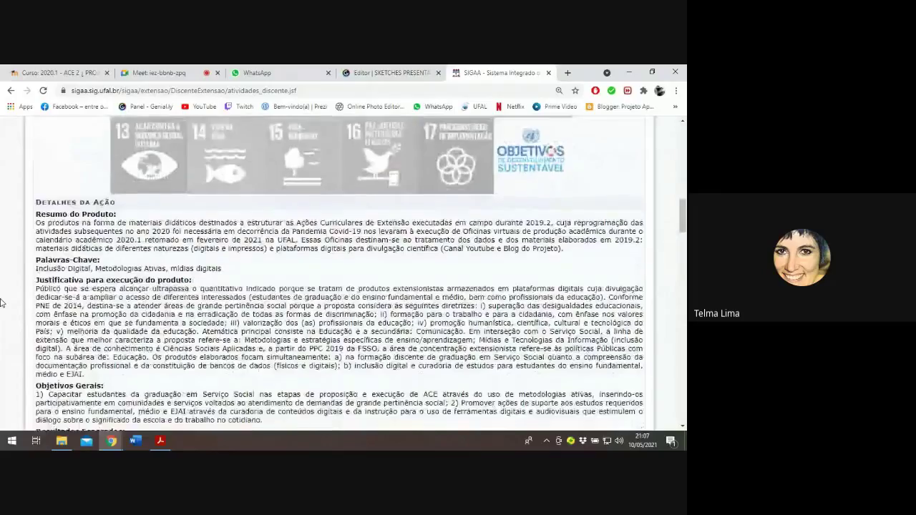
pyautogui.scroll(-3, 1, 302)
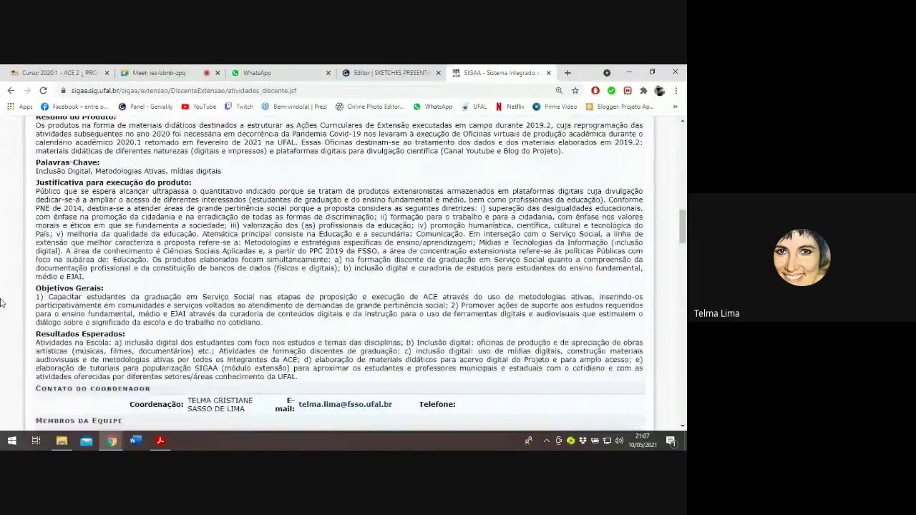
# - Examine the team members and the planned activities with their periods, participants and workloads, and return to the action's general data
pyautogui.scroll(-5, 0, 302)
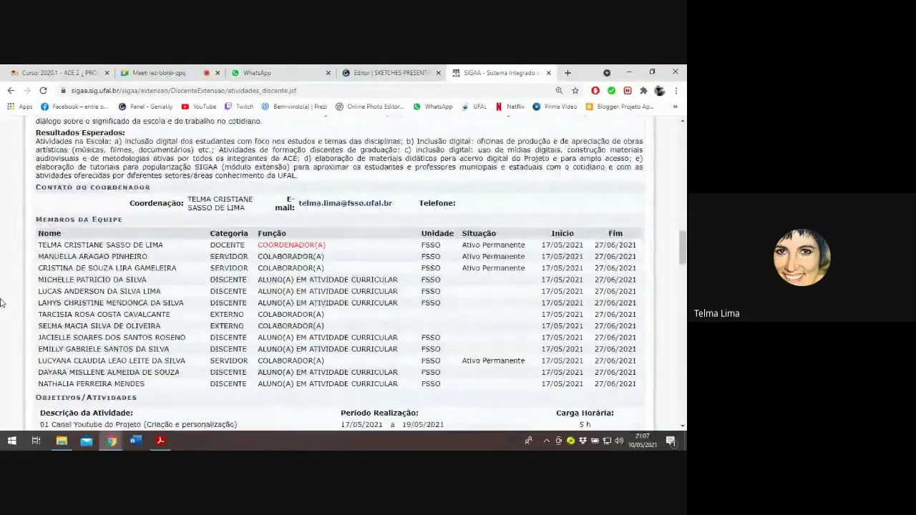
pyautogui.scroll(-1, 1, 302)
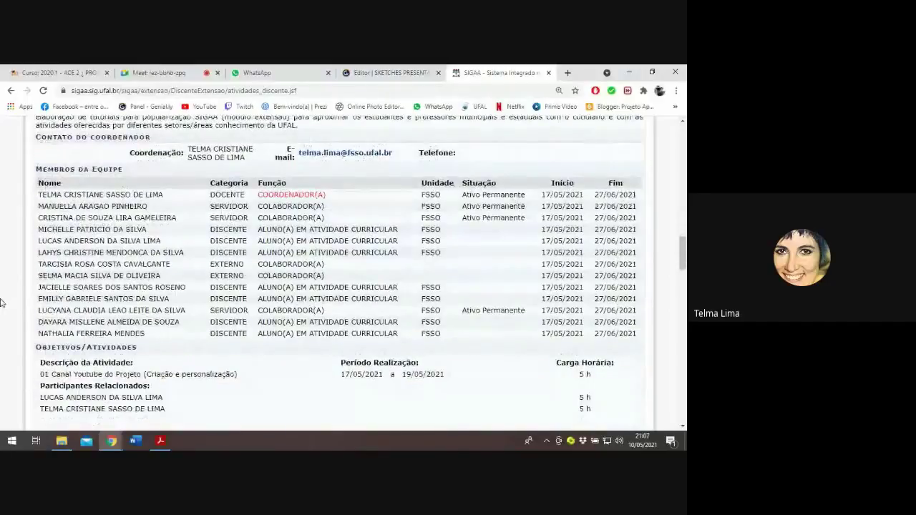
pyautogui.scroll(-1, 2, 302)
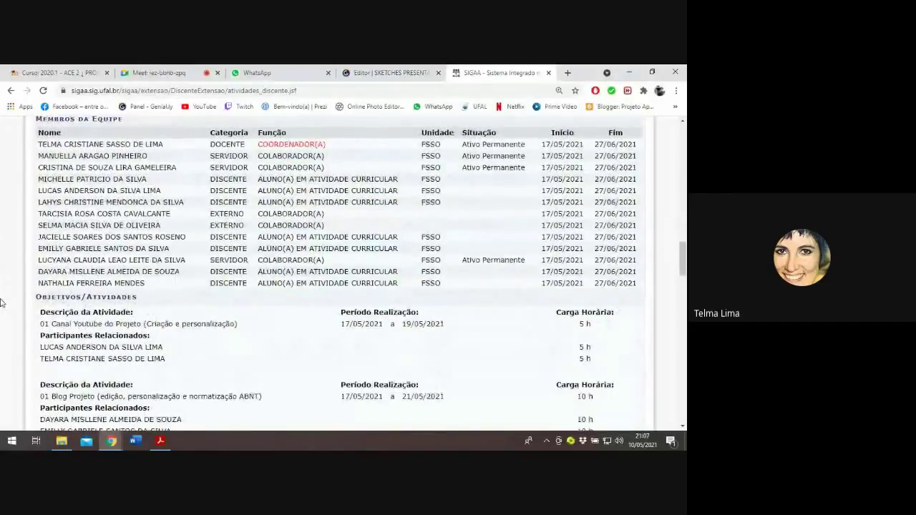
pyautogui.scroll(-1, 2, 303)
pyautogui.scroll(-1, 2, 303)
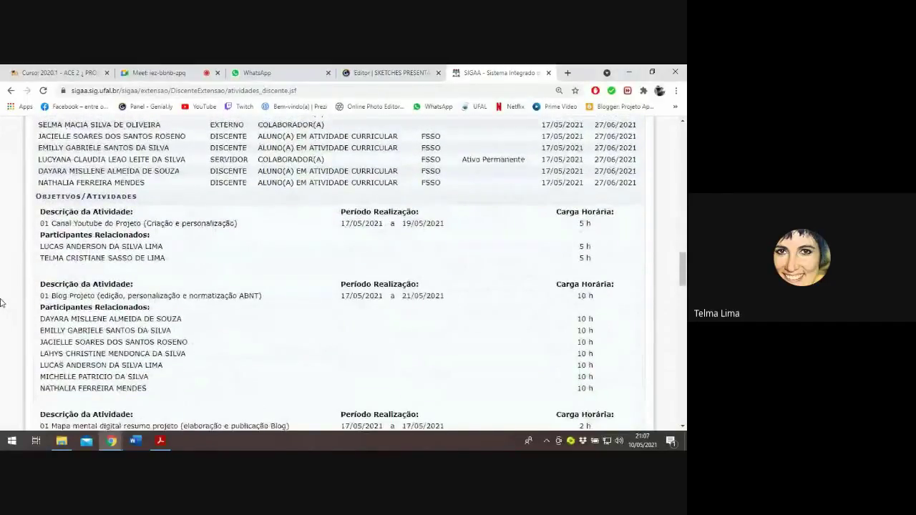
pyautogui.scroll(-1, 1, 302)
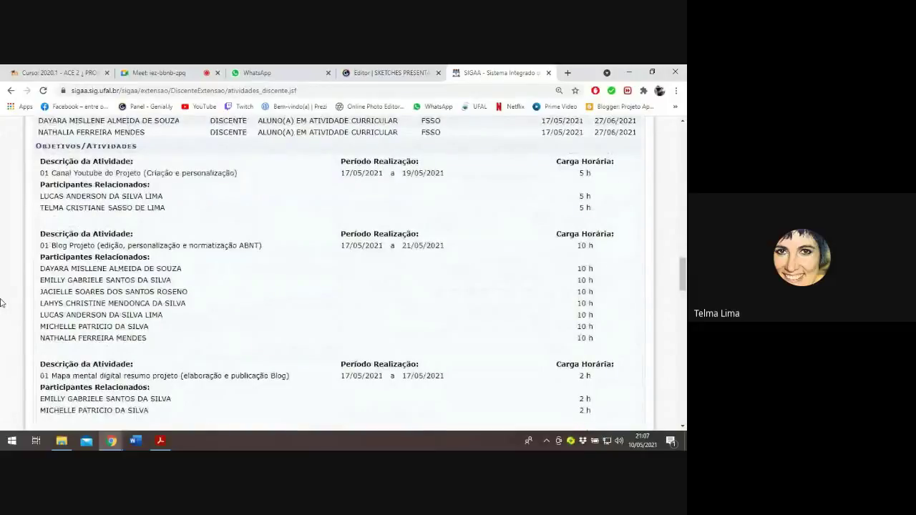
pyautogui.scroll(-1, 1, 302)
pyautogui.scroll(-3, 2, 302)
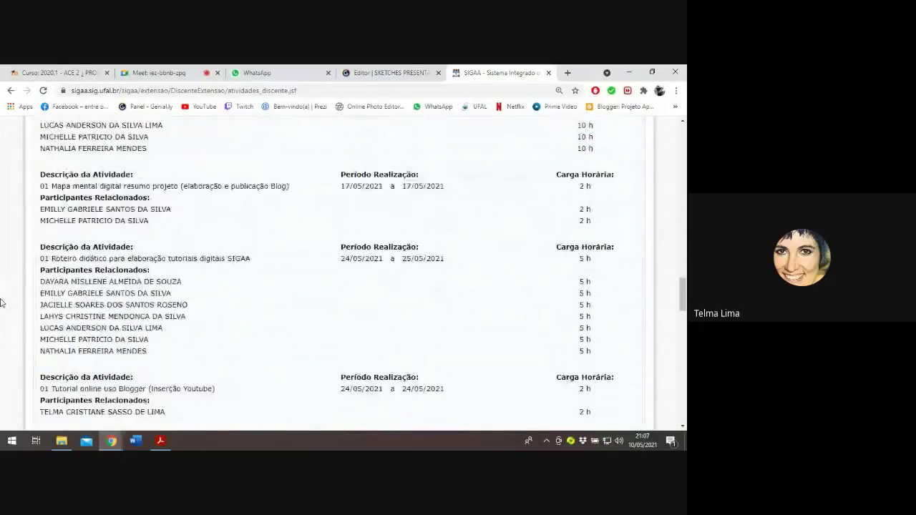
pyautogui.scroll(2, 1, 303)
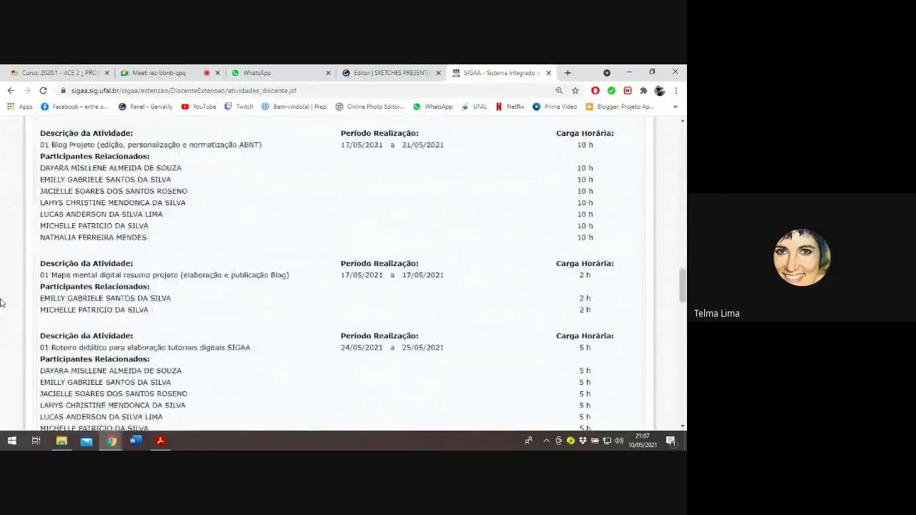
pyautogui.scroll(5, 2, 303)
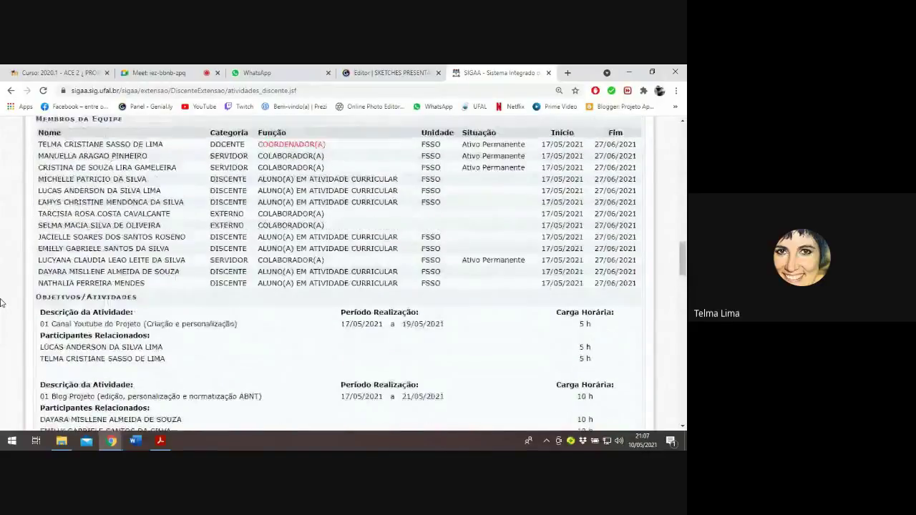
pyautogui.scroll(15, 2, 303)
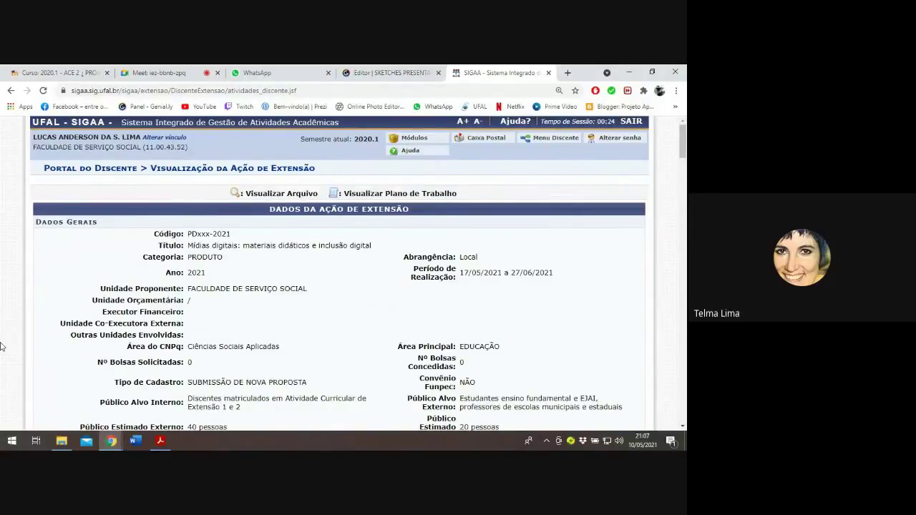
# - Show the browser in full screen, return to the student portal, and open the student's extension reports
pyautogui.scroll(-1, 1, 347)
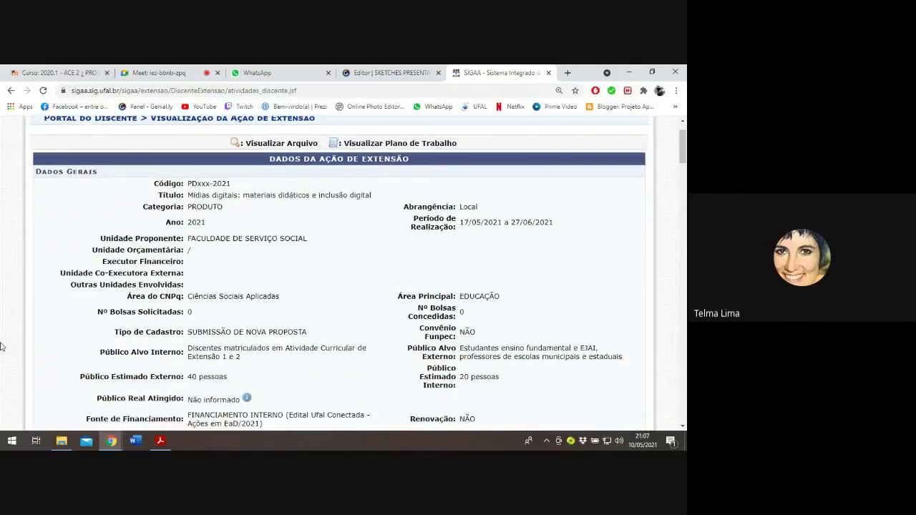
pyautogui.press('F11')
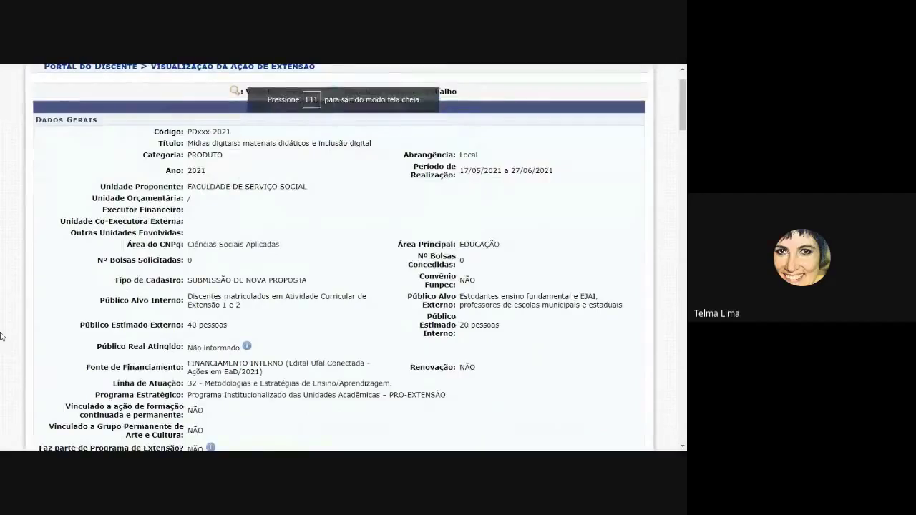
pyautogui.scroll(-1, 0, 336)
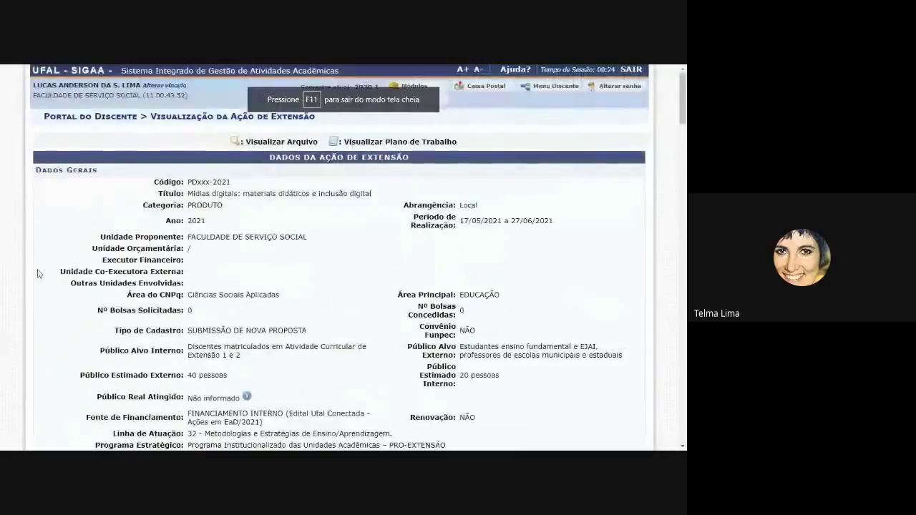
pyautogui.click(100, 116)
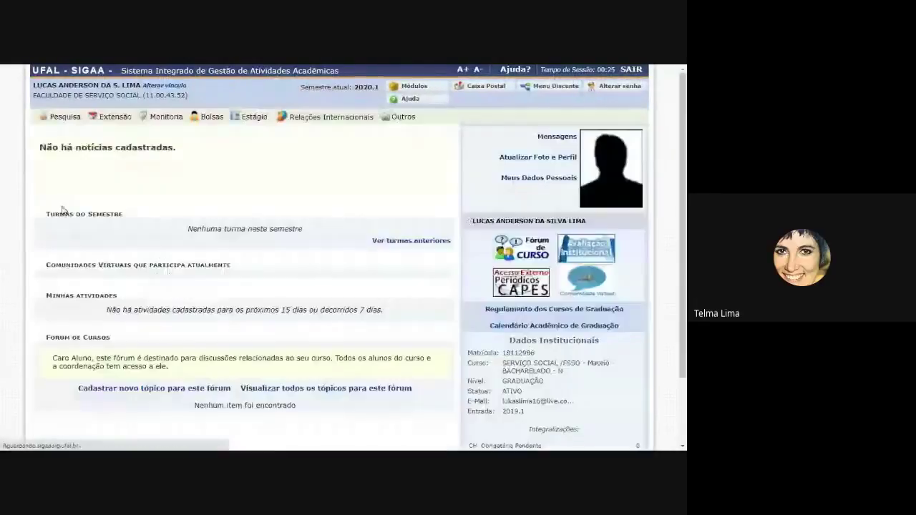
pyautogui.moveTo(123, 118)
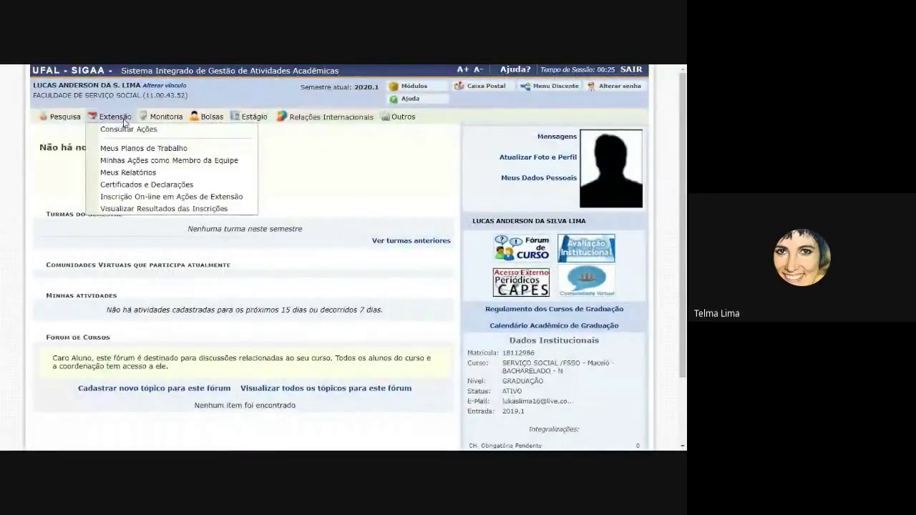
pyautogui.click(131, 176)
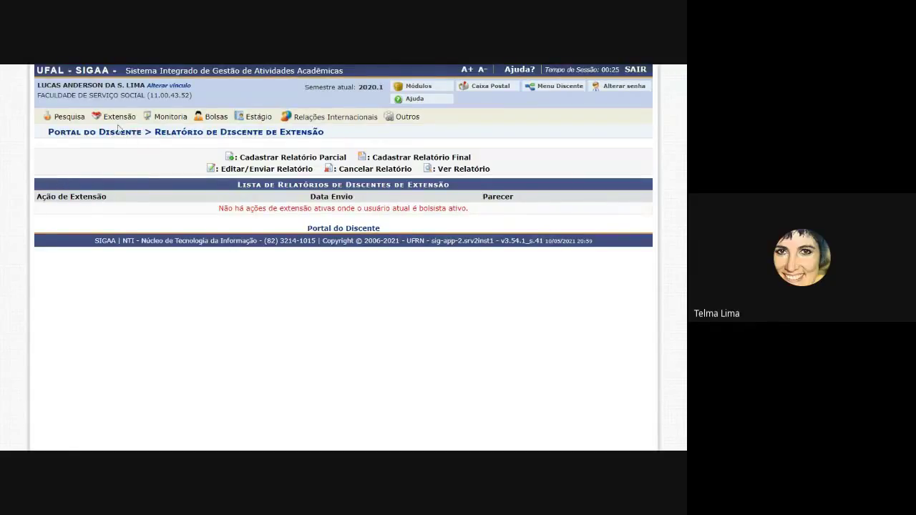
# - Open Meus Planos de Trabalho from the extension module, and briefly leave full screen to look over the Monitoria options
pyautogui.moveTo(118, 117)
pyautogui.click(147, 154)
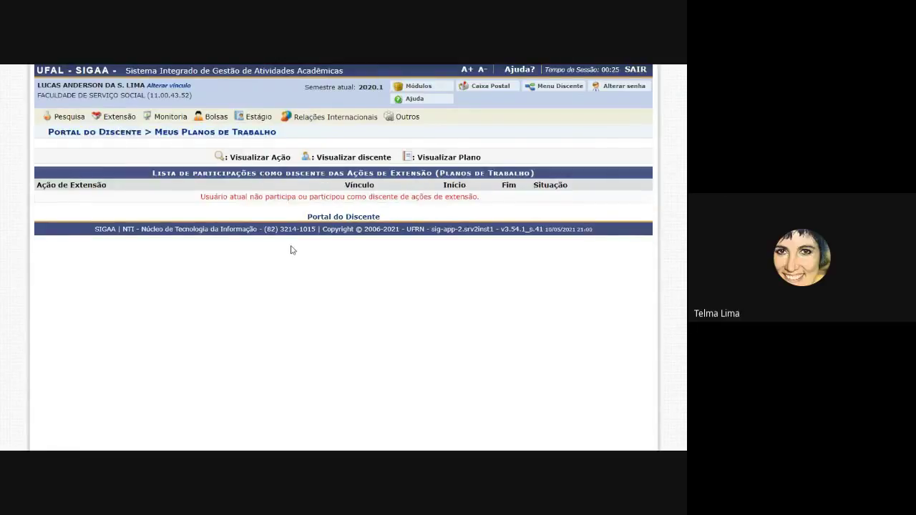
pyautogui.press('F11')
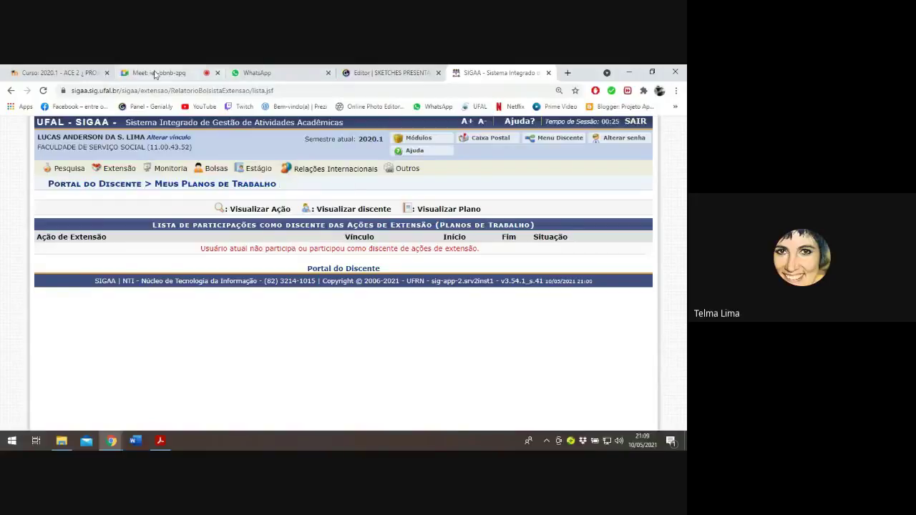
pyautogui.moveTo(165, 169)
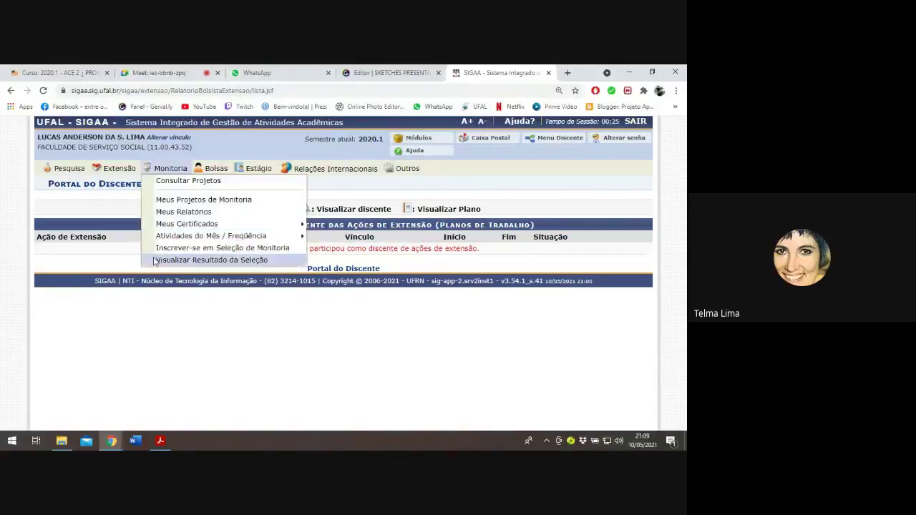
pyautogui.press('F11')
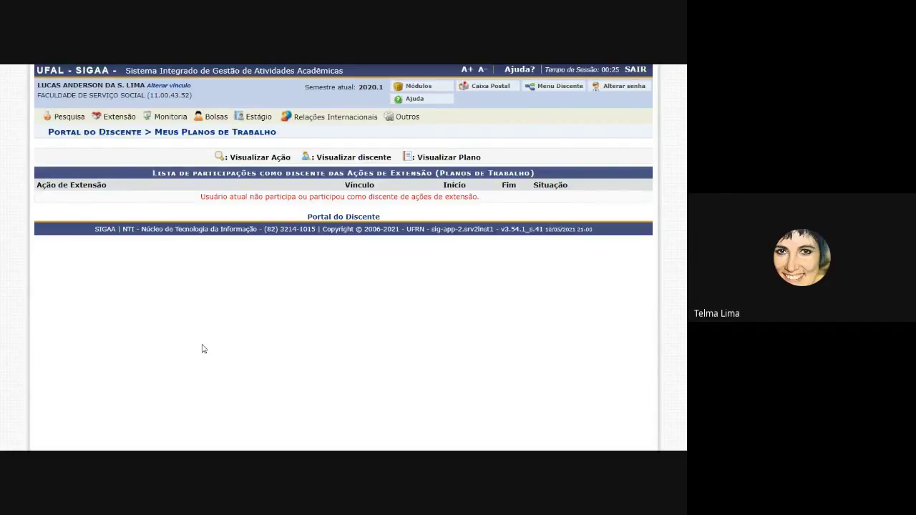
# - Reload the extension work plans page and highlight its Ação de Extensão heading and the notice about the student's participation to point them out
pyautogui.moveTo(121, 113)
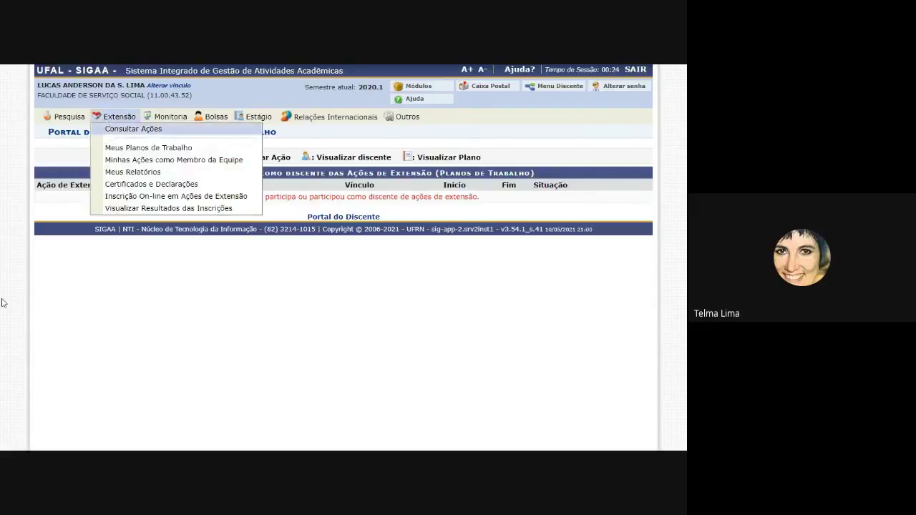
pyautogui.click(149, 147)
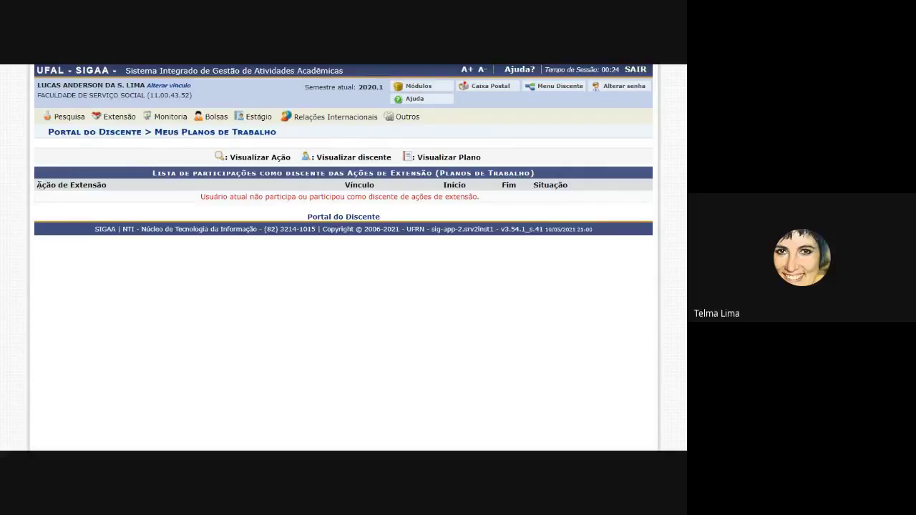
pyautogui.moveTo(37, 185); pyautogui.dragTo(58, 185)
pyautogui.click(37, 185)
pyautogui.click(61, 185)
pyautogui.moveTo(230, 196); pyautogui.dragTo(249, 196)
pyautogui.doubleClick(256, 196)
pyautogui.doubleClick(280, 196)
pyautogui.doubleClick(303, 196)
pyautogui.doubleClick(323, 197)
pyautogui.click(172, 327)
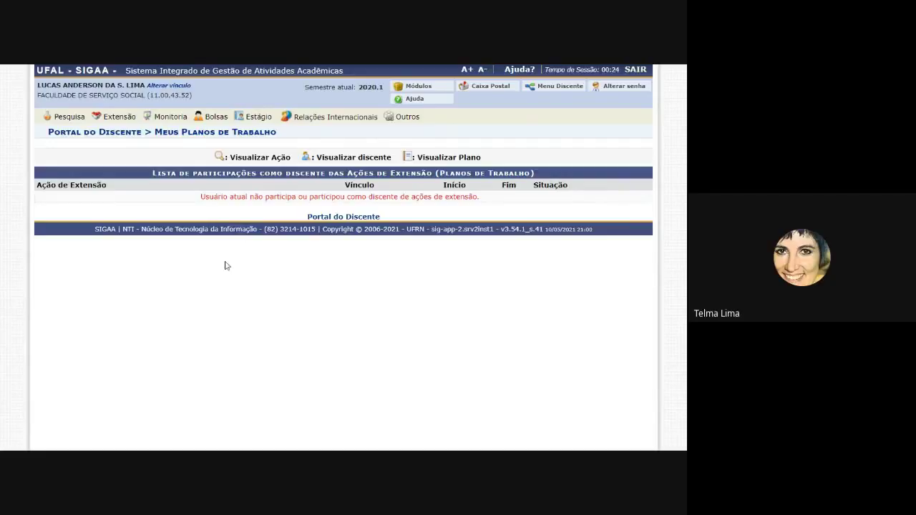
# - Dismiss the page search and open the student's Documentos Autenticados de Extensão page
pyautogui.hotkey('ctrl', 'f')
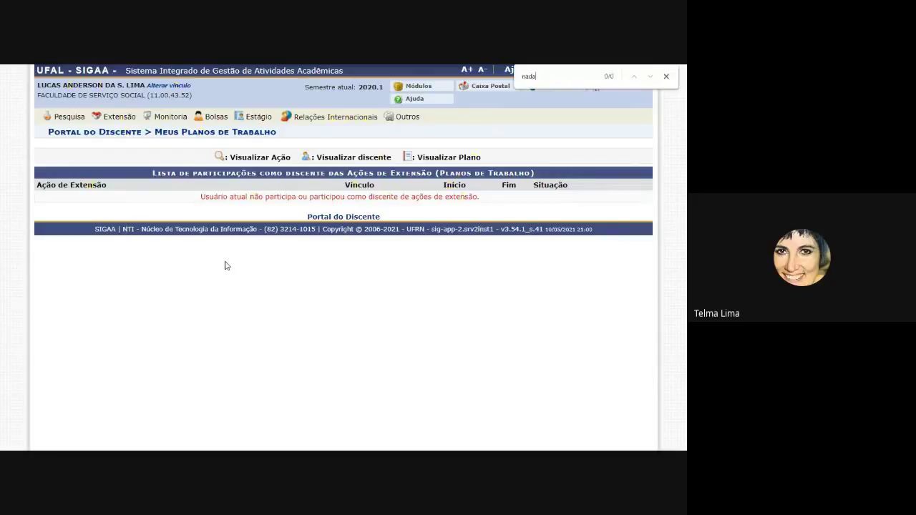
pyautogui.press('Escape')
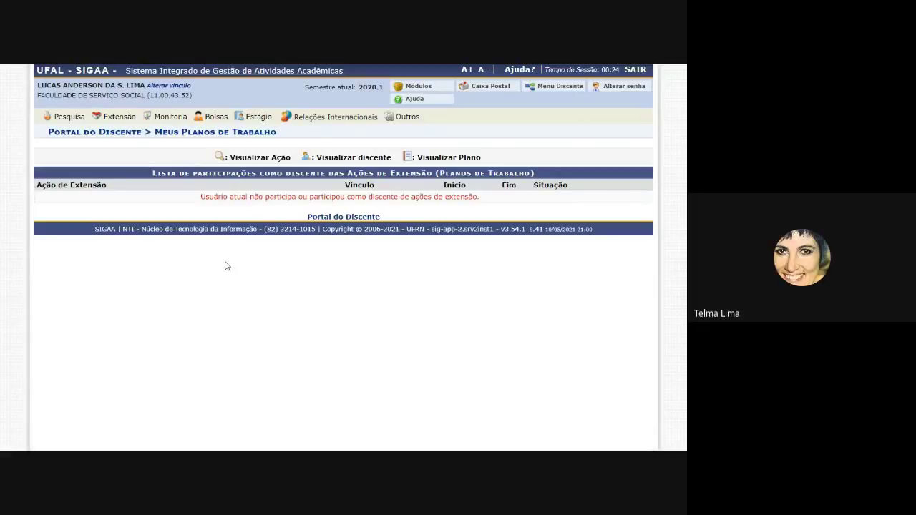
pyautogui.moveTo(117, 116)
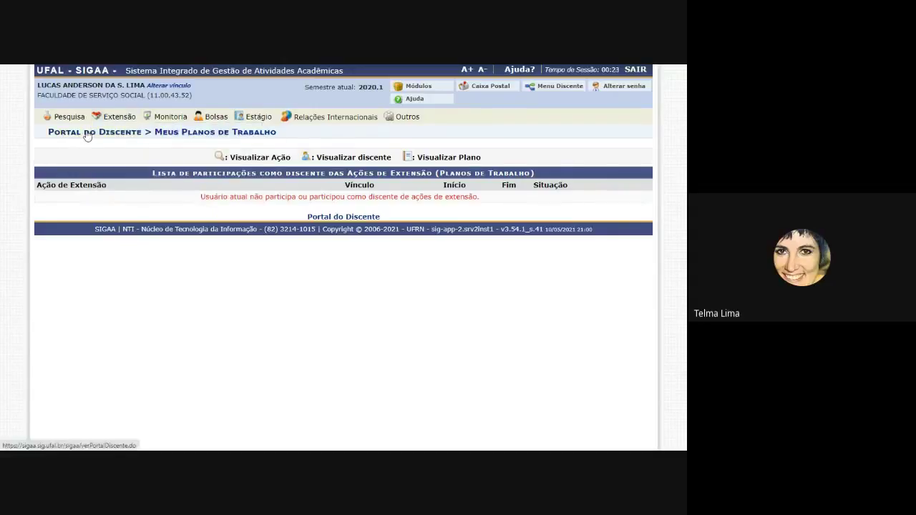
pyautogui.click(131, 183)
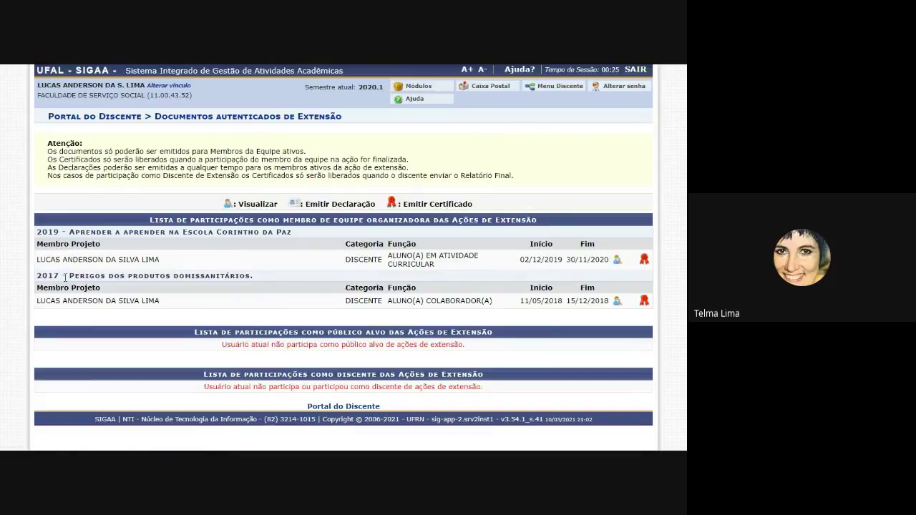
# - Highlight the 2017 project Perigos dos Produtos Domissanitários, issue its certificate, and open the downloaded PDF
pyautogui.moveTo(70, 275); pyautogui.dragTo(255, 279)
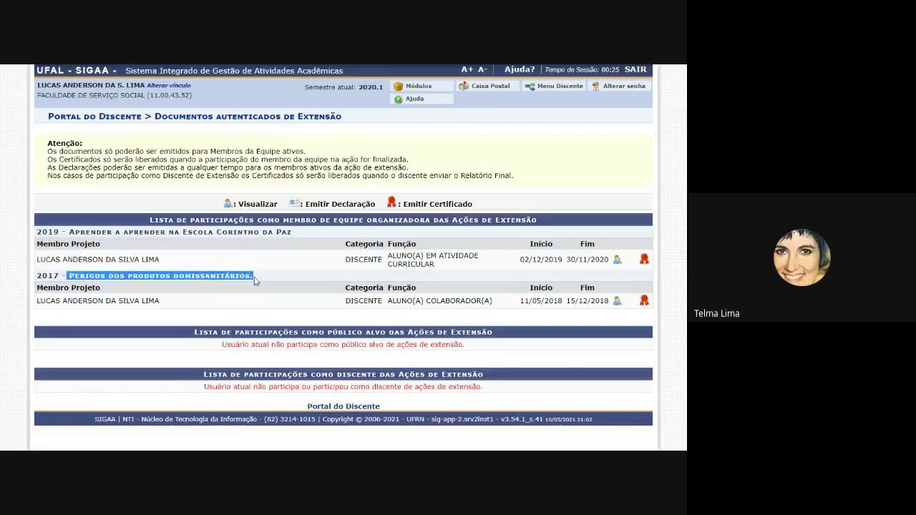
pyautogui.click(255, 280)
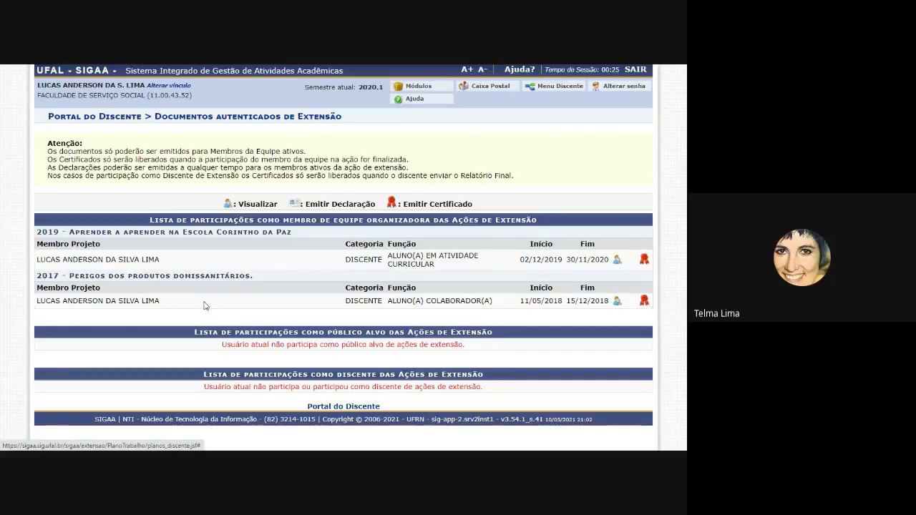
pyautogui.moveTo(37, 276); pyautogui.dragTo(256, 278)
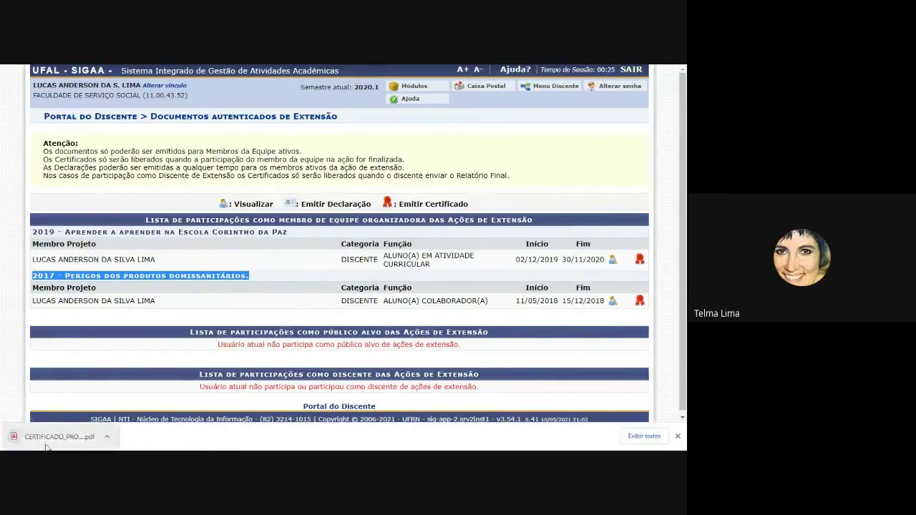
pyautogui.click(49, 439)
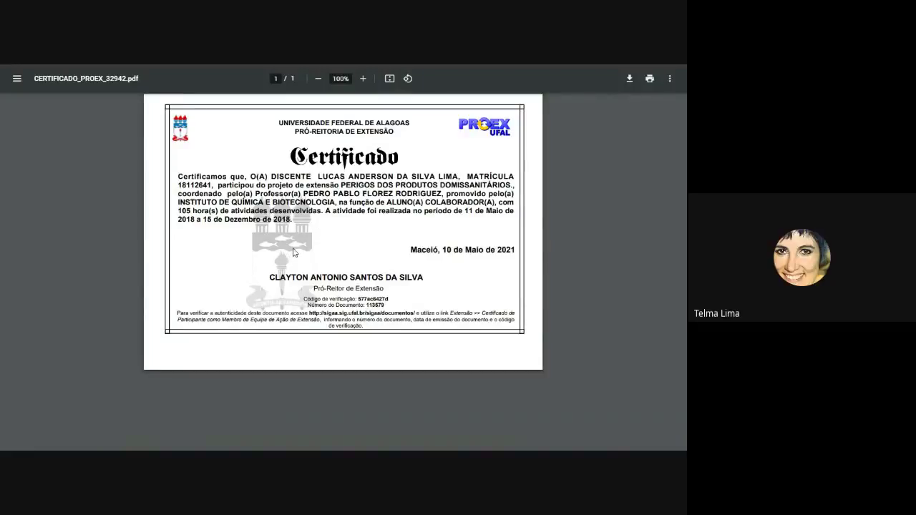
pyautogui.write('sim,')
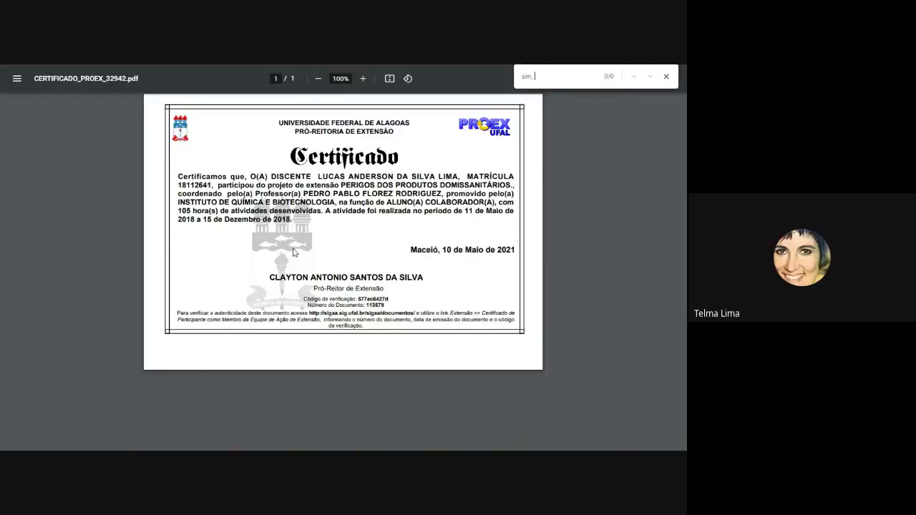
pyautogui.hotkey('ctrl', 'a')
pyautogui.press('BackSpace')
pyautogui.press('Escape')
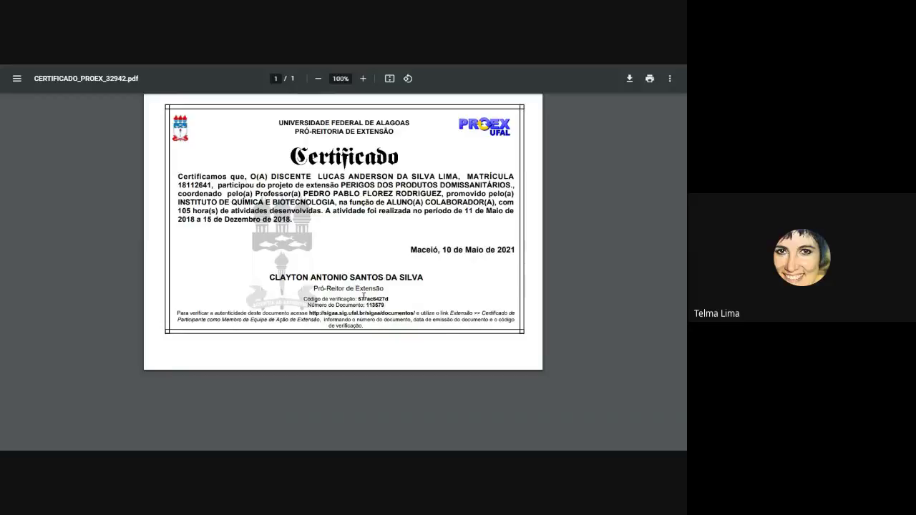
# - Close the certificate, return to the SIGAA extension documents page, and dismiss the screen-sharing notification
pyautogui.hotkey('ctrl', 'w')
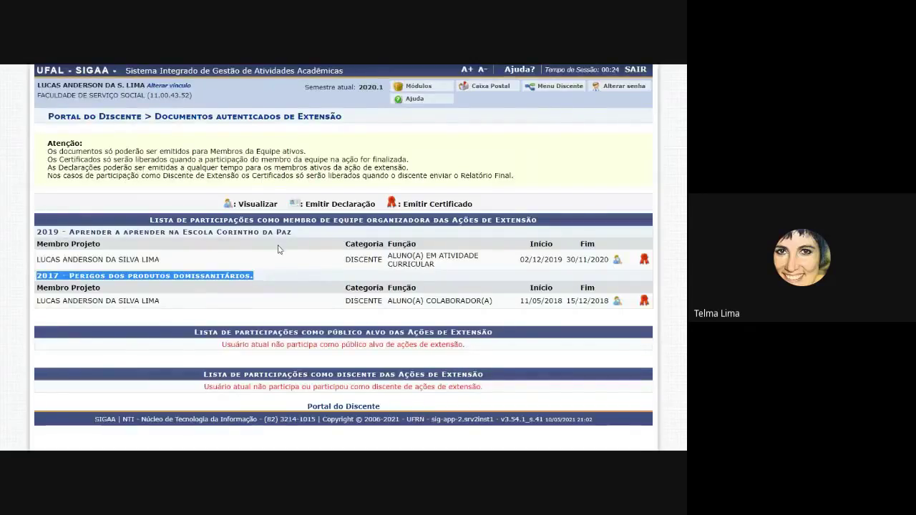
pyautogui.hotkey('alt', 'Tab')
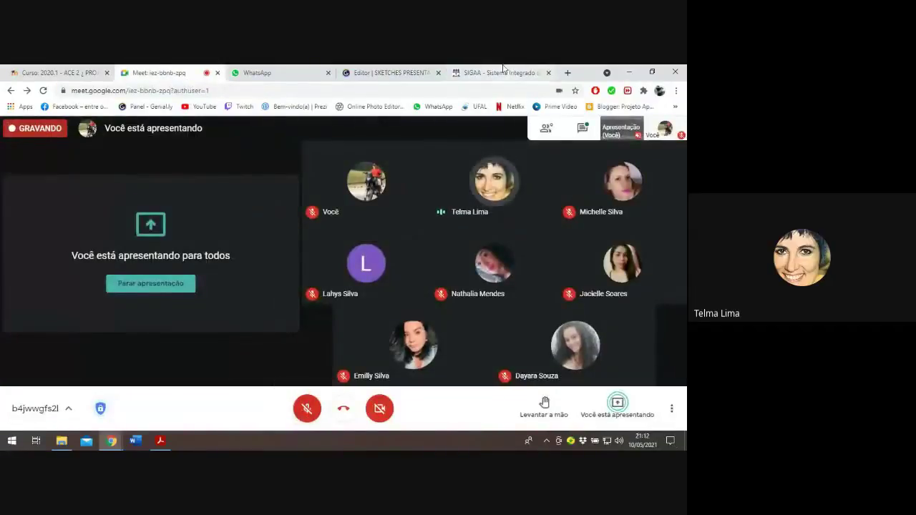
pyautogui.click(503, 72)
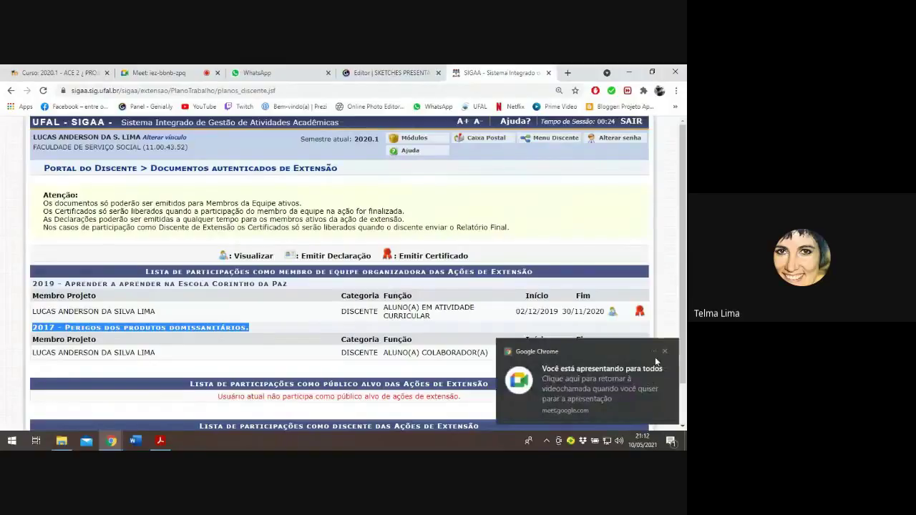
pyautogui.click(664, 353)
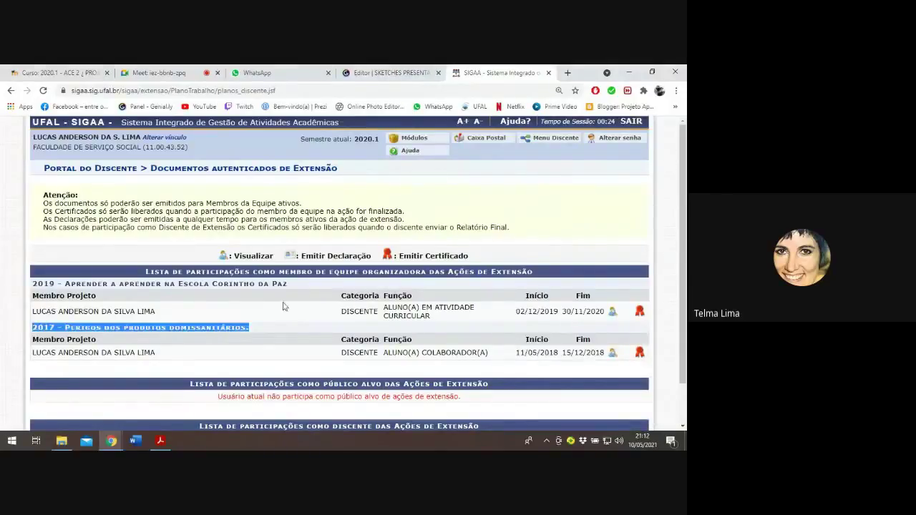
# - Switch to the Google Meet call, turn the microphone on to speak, and mute it again
pyautogui.click(175, 72)
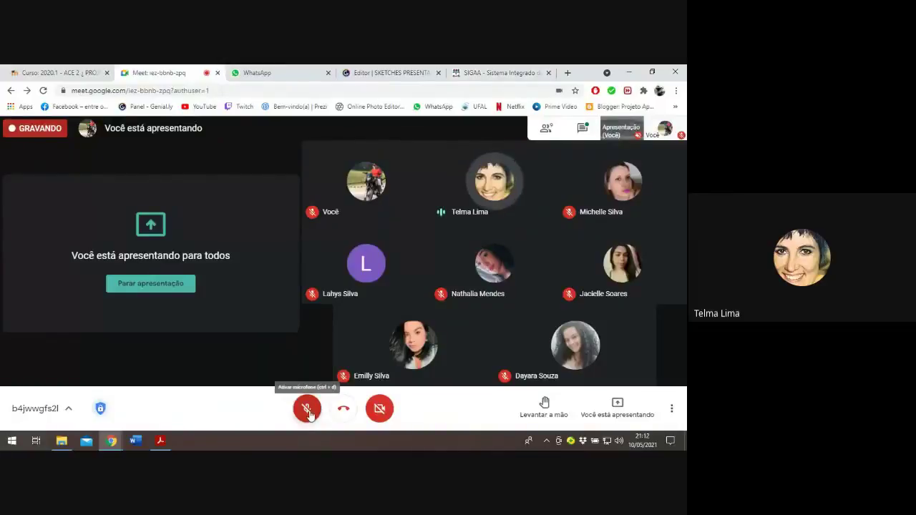
pyautogui.click(310, 415)
pyautogui.click(310, 414)
pyautogui.click(310, 414)
pyautogui.click(309, 414)
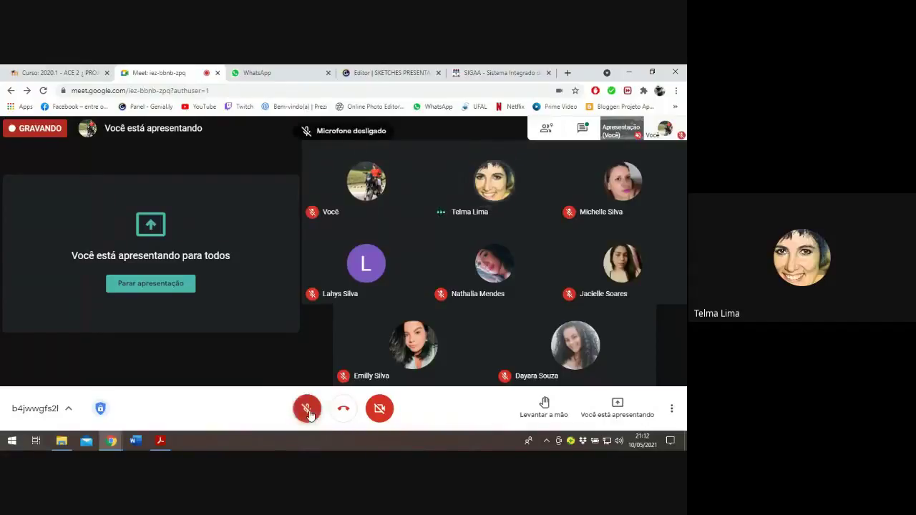
pyautogui.click(310, 414)
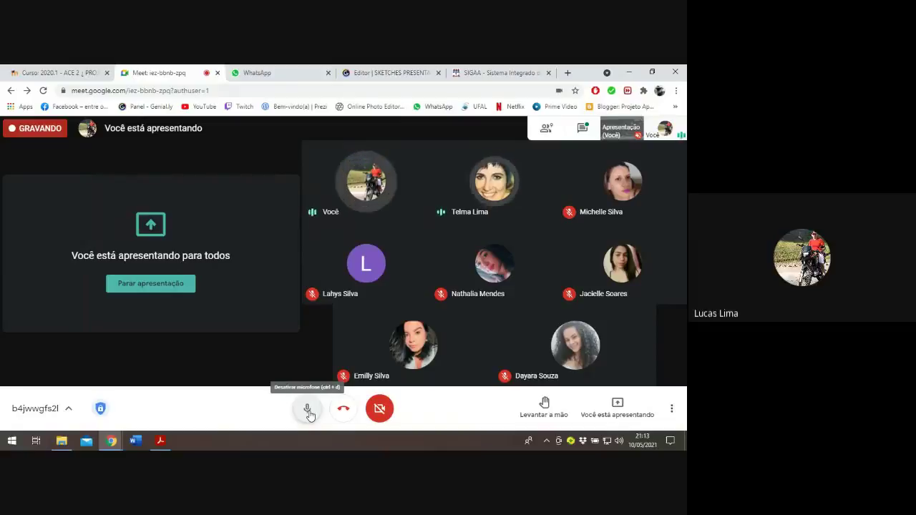
pyautogui.click(308, 411)
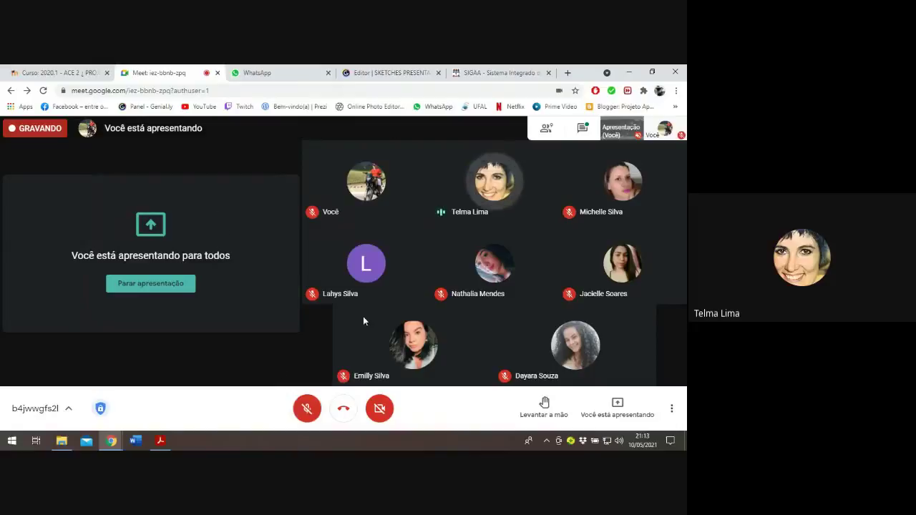
# - Switch back to SIGAA, look over the lists of extension participations, and dismiss the sharing notification
pyautogui.click(481, 72)
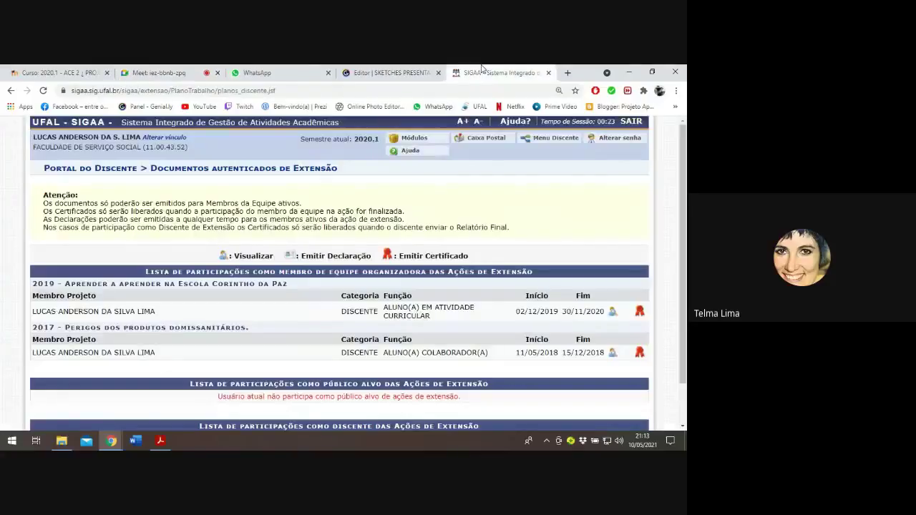
pyautogui.scroll(-2, 433, 329)
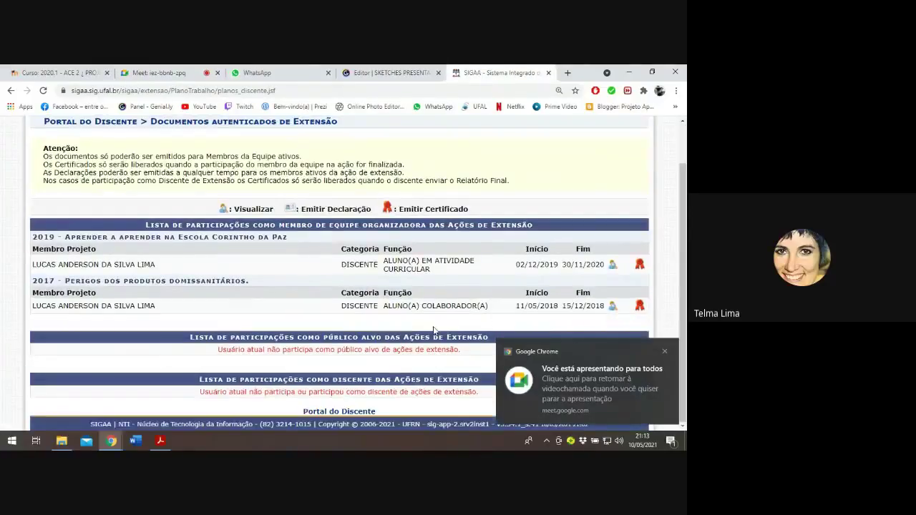
pyautogui.click(664, 352)
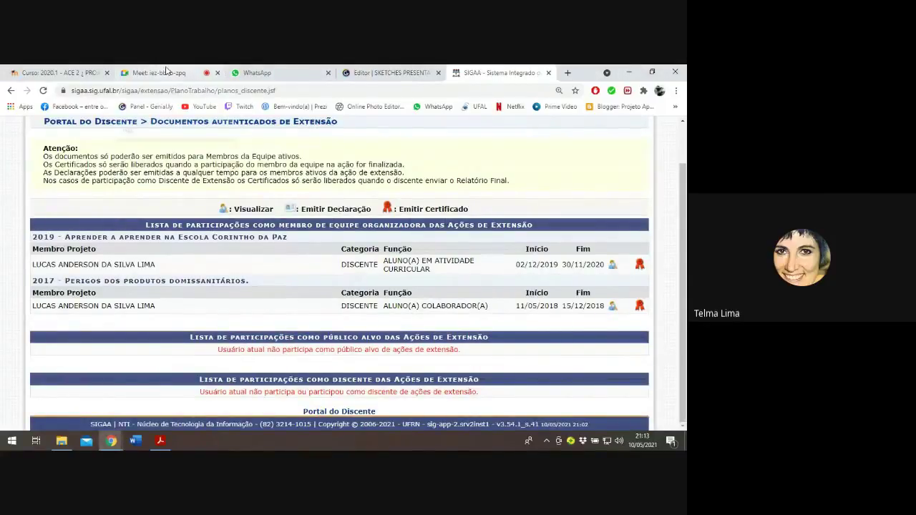
# - Check the Google Meet chat and close it, then briefly unmute and mute the microphone
pyautogui.click(166, 73)
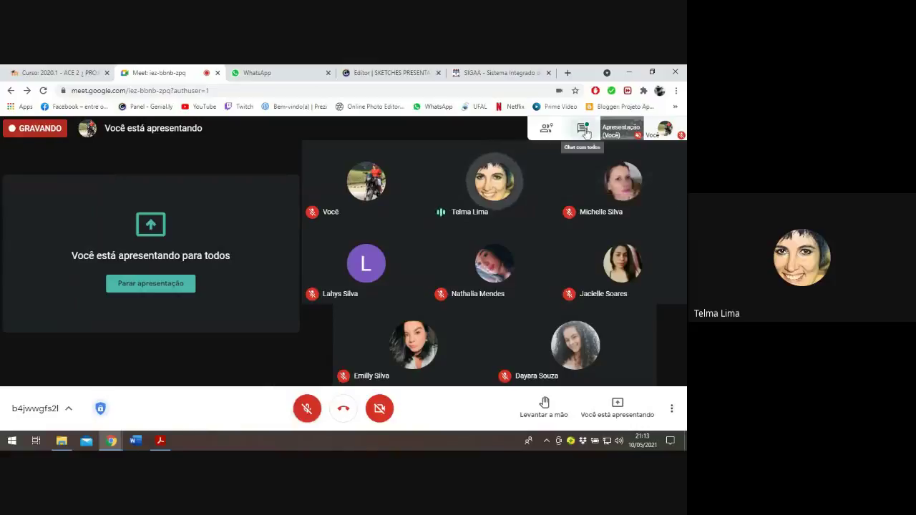
pyautogui.click(583, 128)
pyautogui.click(673, 132)
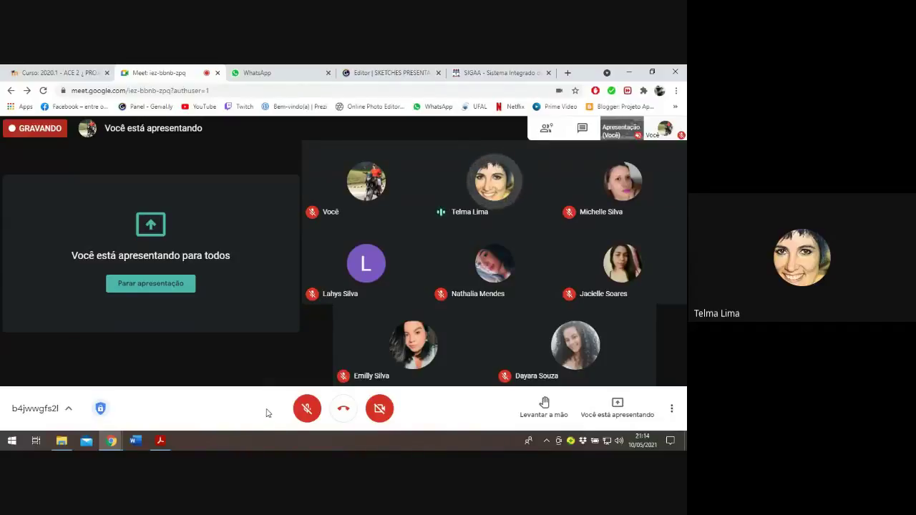
pyautogui.click(305, 409)
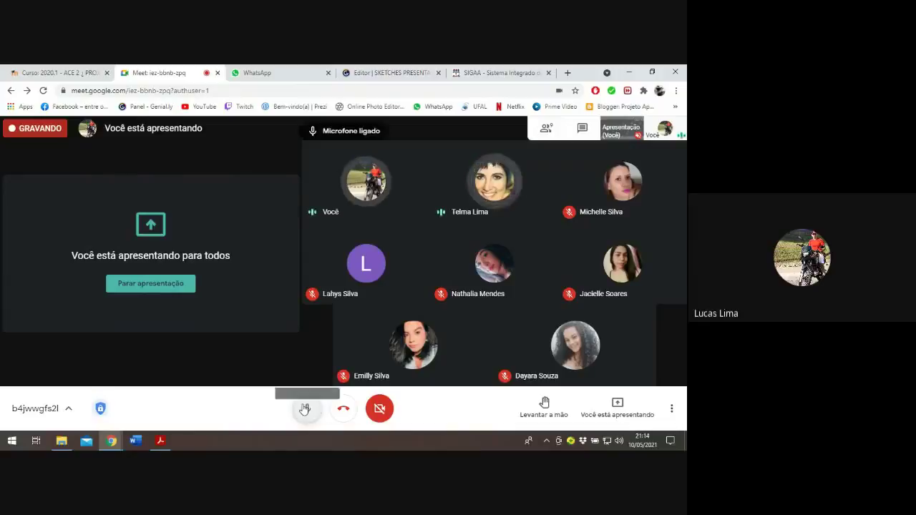
pyautogui.click(307, 408)
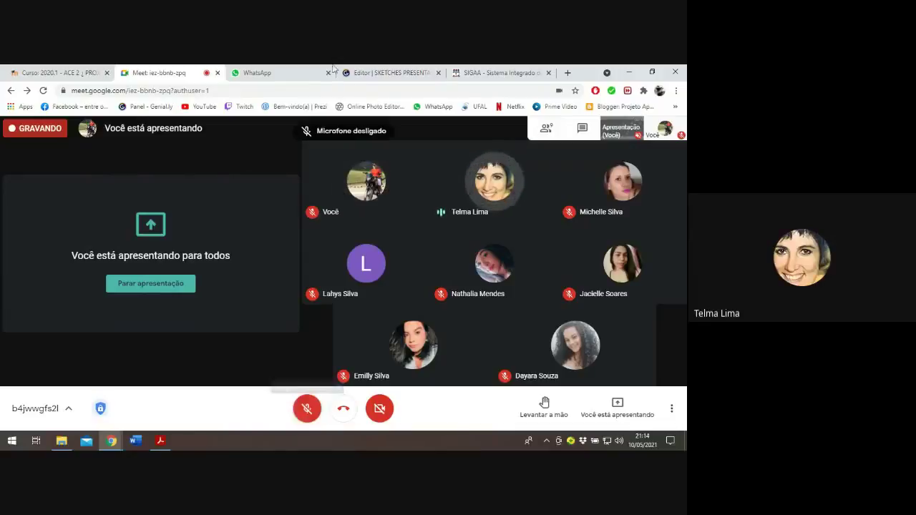
# - Return to the SIGAA extension documents page, dismiss the sharing notification, and close the PDF reader
pyautogui.click(492, 70)
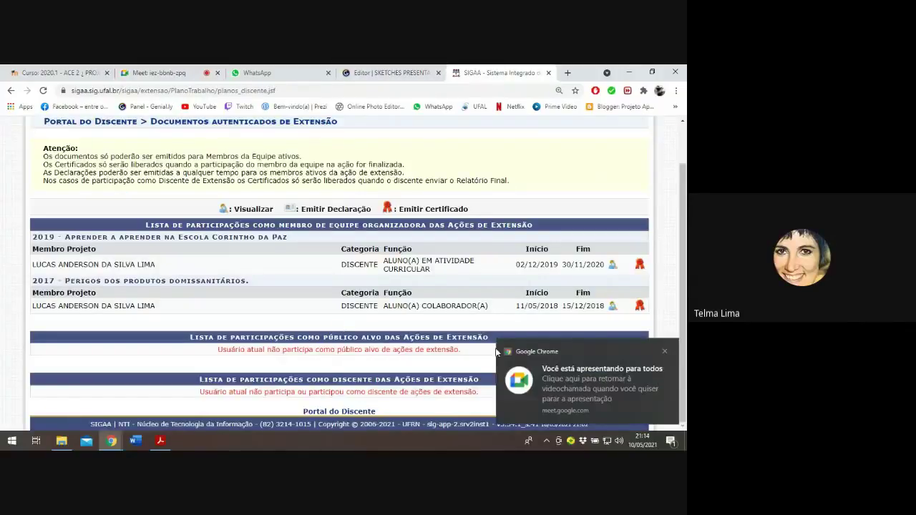
pyautogui.click(667, 351)
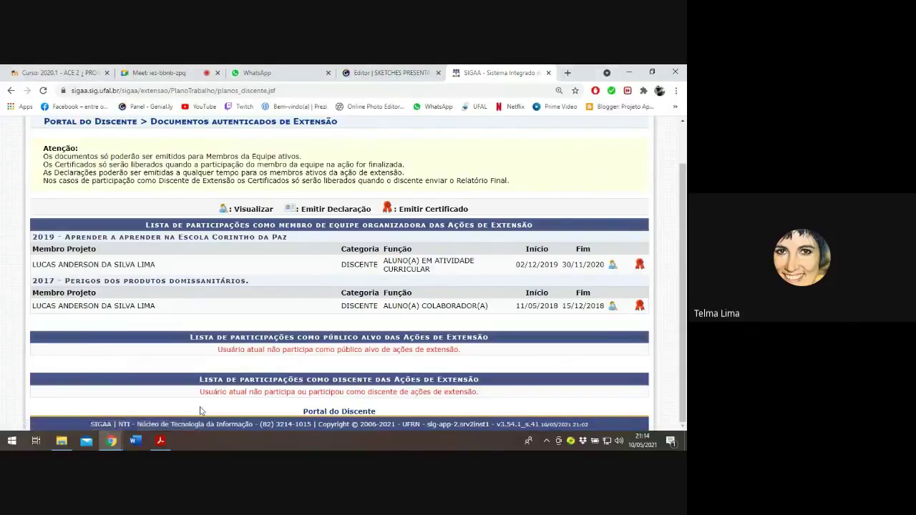
pyautogui.moveTo(160, 440)
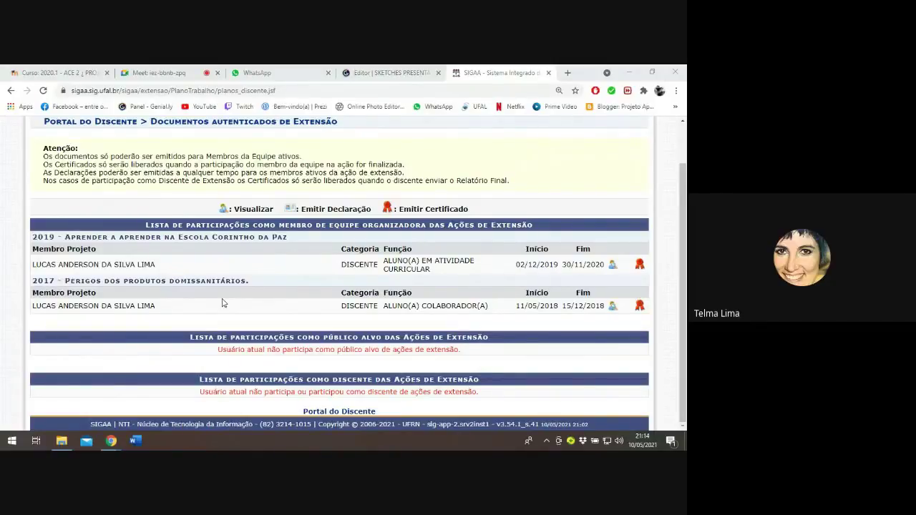
# - Show the SIGAA window in full screen and highlight the notice under the público alvo participations to point it out
pyautogui.click(222, 303)
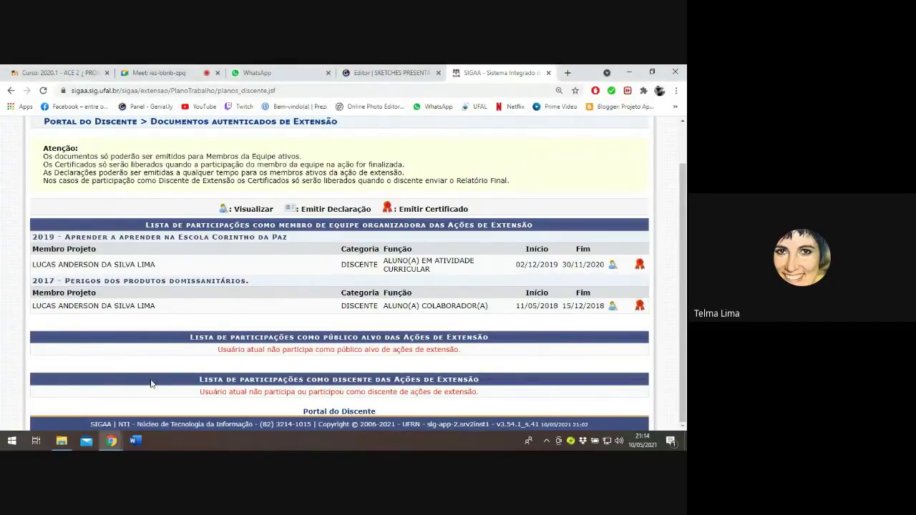
pyautogui.moveTo(112, 438)
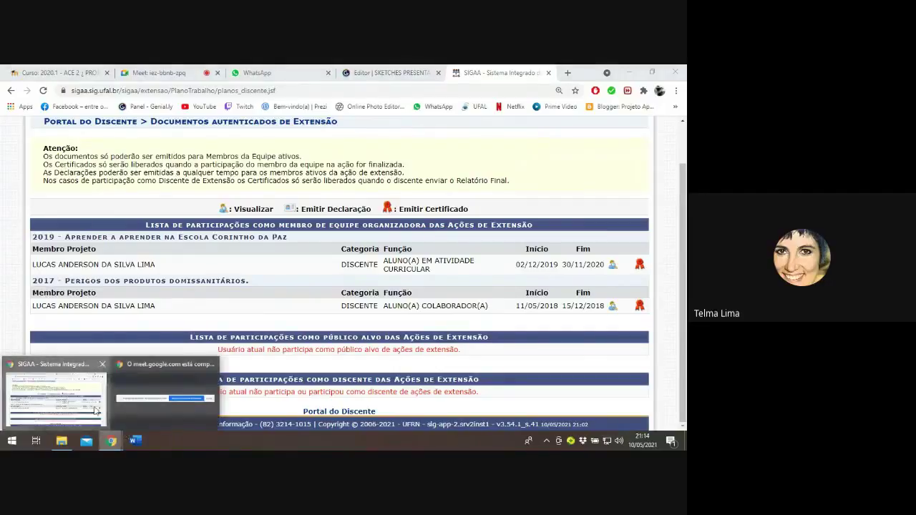
pyautogui.click(97, 410)
pyautogui.press('F11')
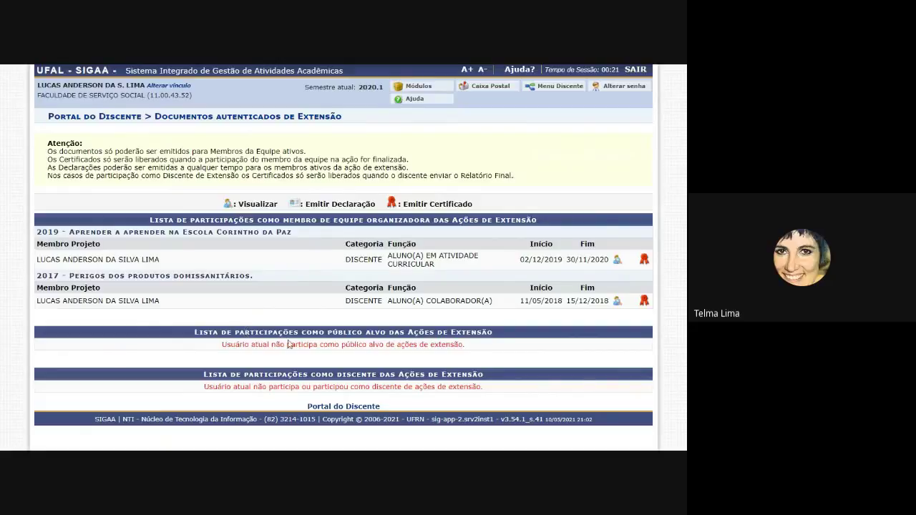
pyautogui.moveTo(221, 344); pyautogui.dragTo(508, 351)
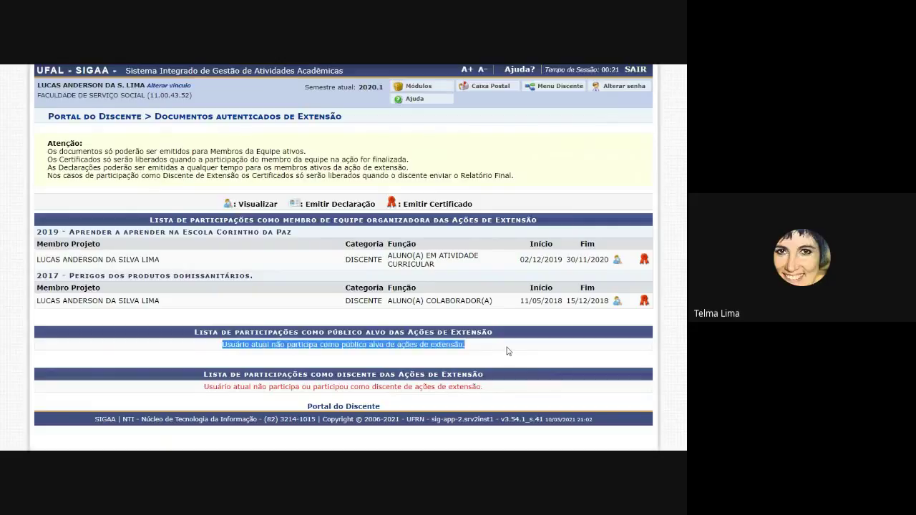
pyautogui.click(507, 350)
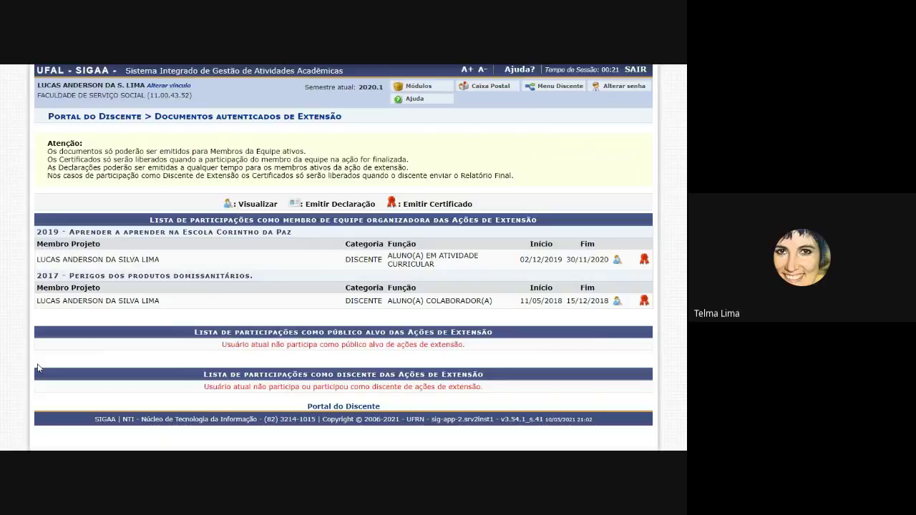
# - Return to the student portal and open the online registration page for extension actions (Inscrição On-line em Ações de Extensão)
pyautogui.click(112, 116)
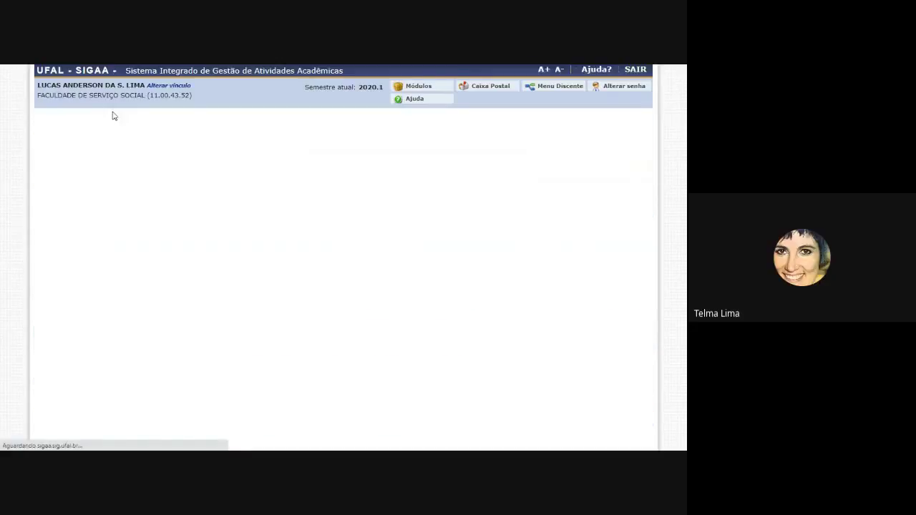
pyautogui.moveTo(113, 118)
pyautogui.moveTo(166, 119)
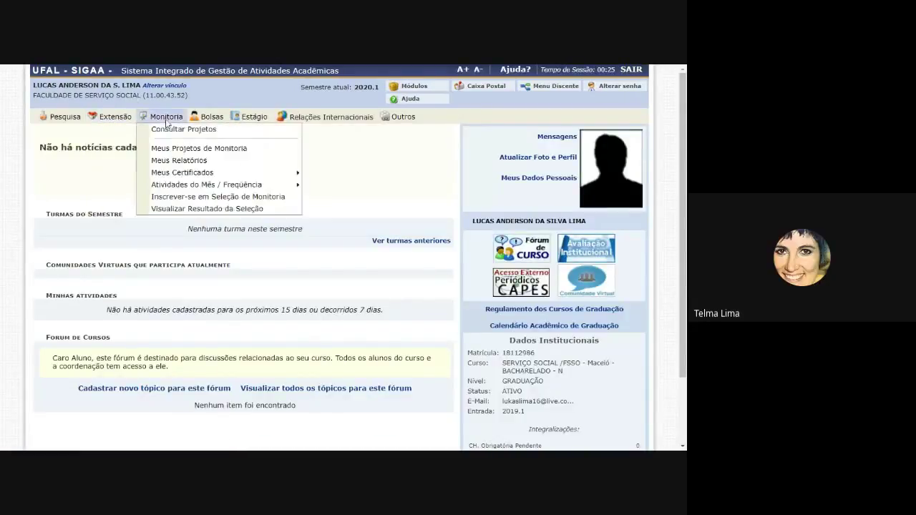
pyautogui.moveTo(203, 122)
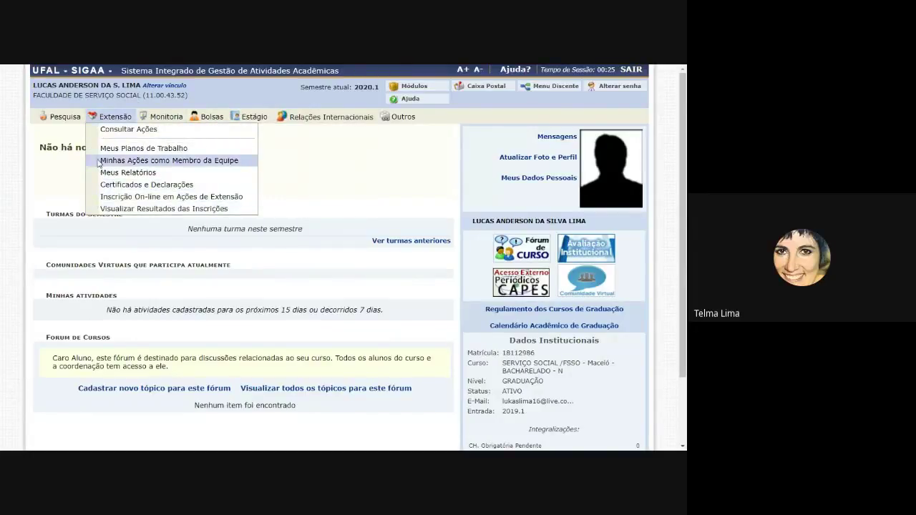
pyautogui.click(100, 199)
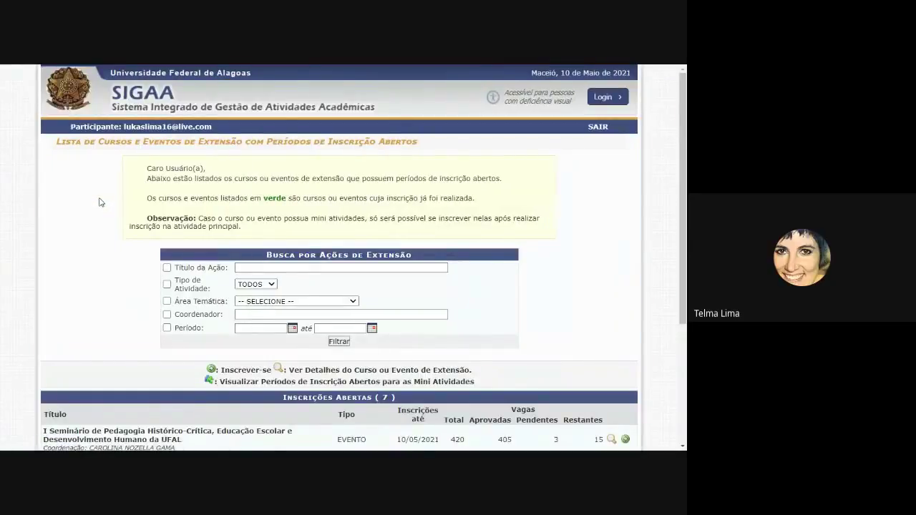
# - Look over the extension courses and events with open registration, briefly highlighting "ensinando a ensinar", and return to the student portal
pyautogui.scroll(-3, 100, 203)
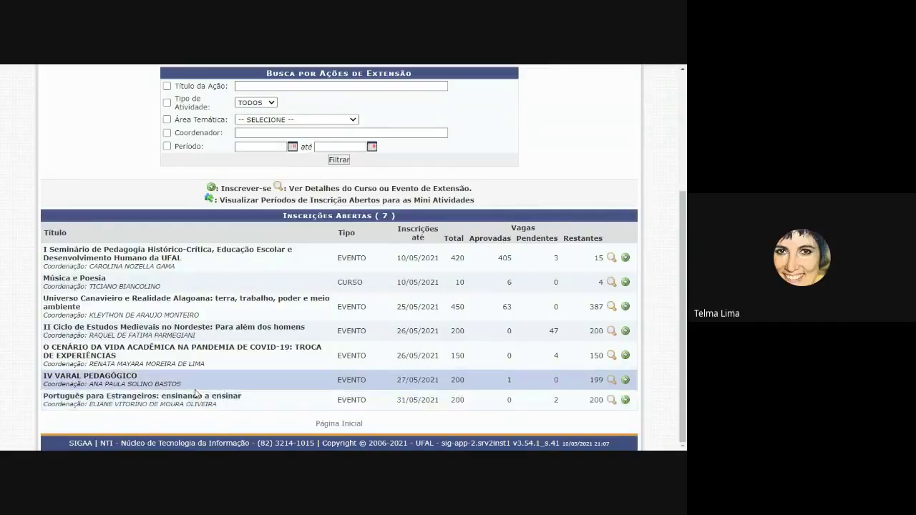
pyautogui.moveTo(245, 397); pyautogui.dragTo(162, 397)
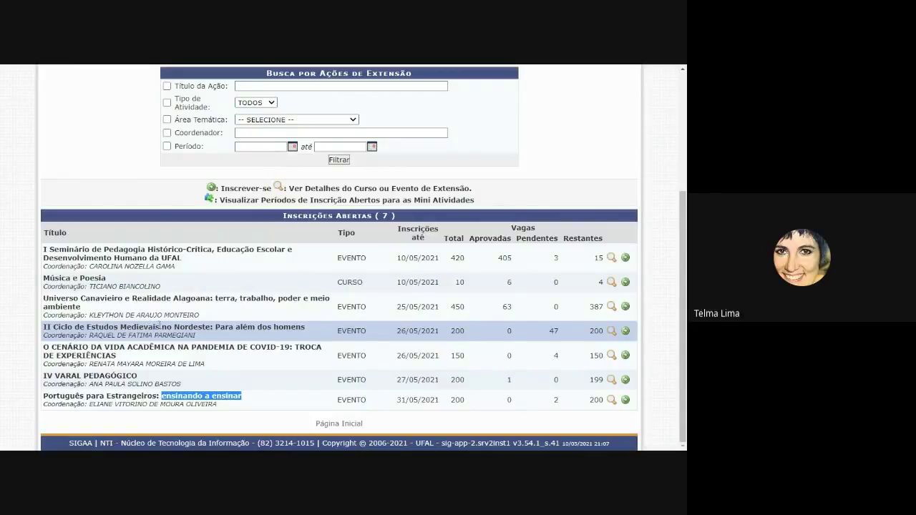
pyautogui.click(214, 336)
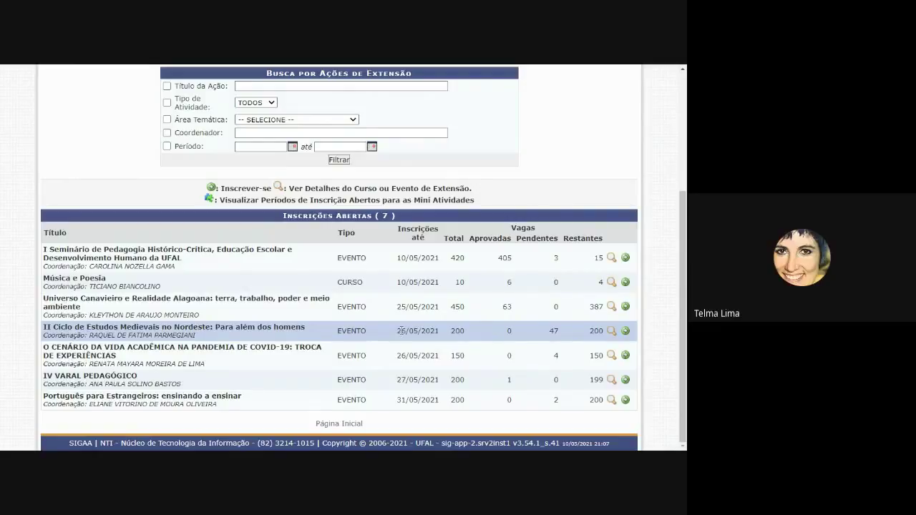
pyautogui.scroll(1, 400, 330)
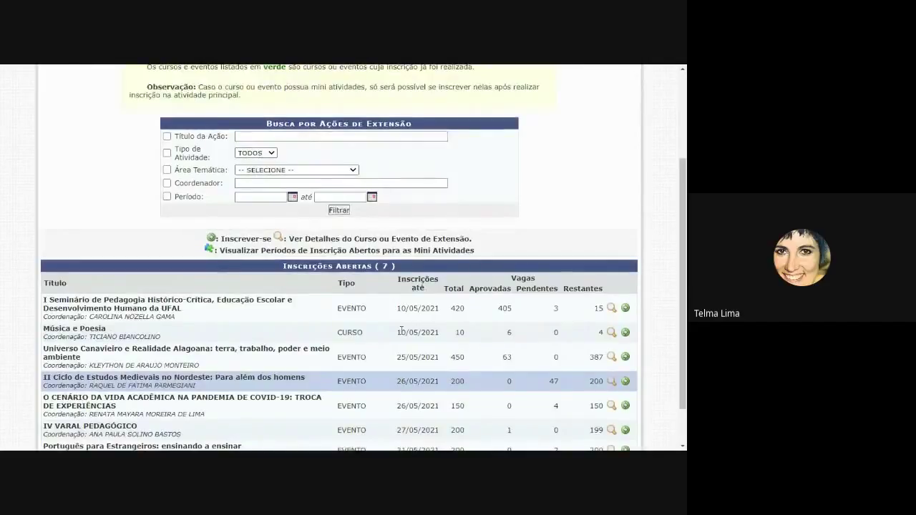
pyautogui.scroll(3, 401, 330)
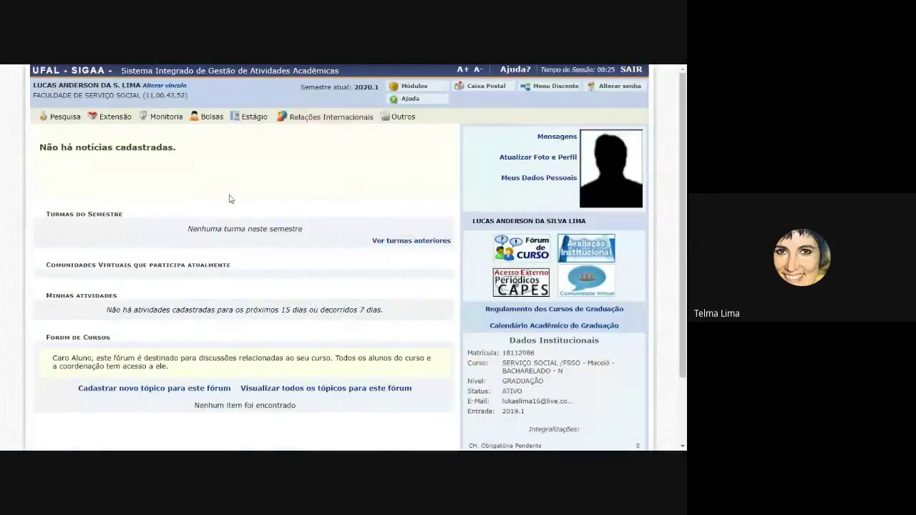
# - Open the results of the extension registrations (Visualizar Resultados das Inscrições) and look over the resulting page
pyautogui.moveTo(114, 121)
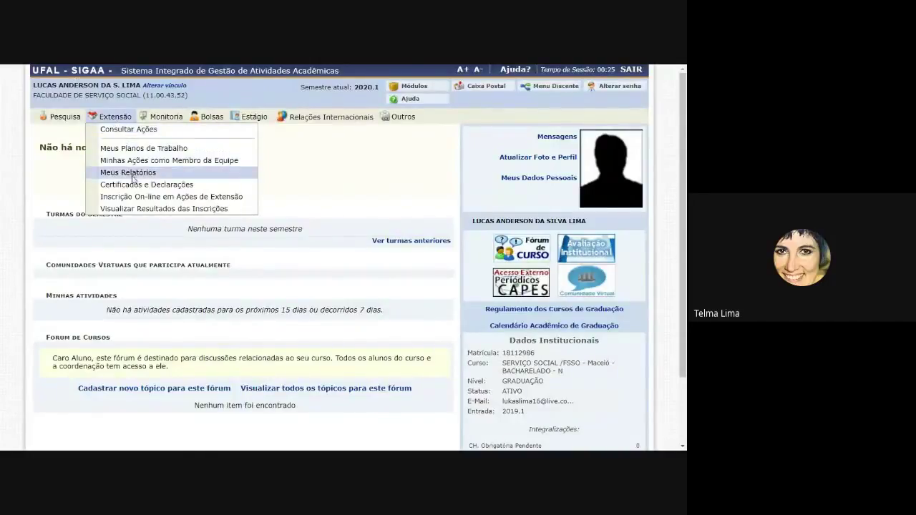
pyautogui.click(145, 208)
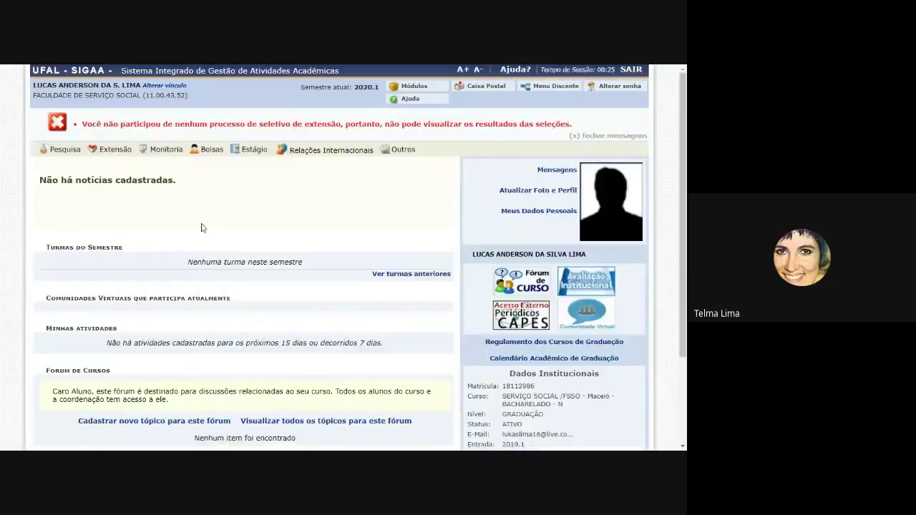
pyautogui.scroll(-1, 292, 248)
pyautogui.scroll(1, 292, 247)
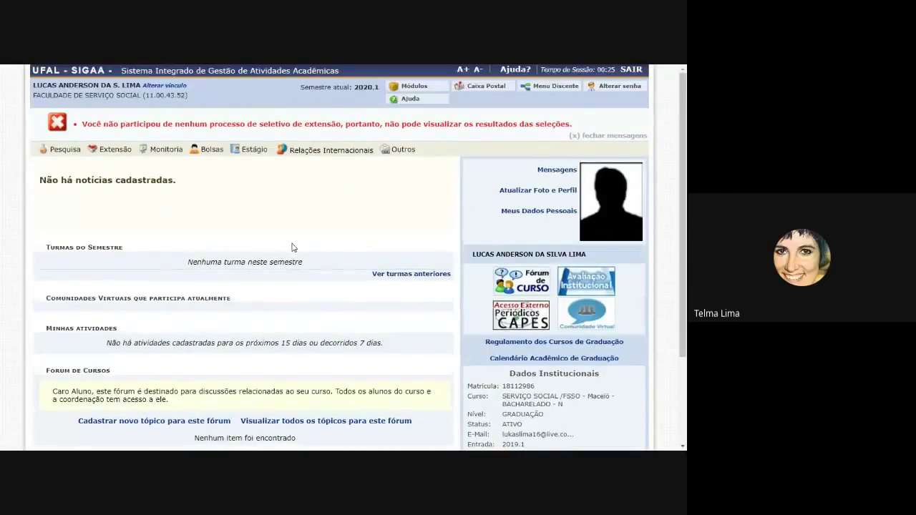
# - Leave the full-screen view, switch to the Google Meet call and stop presenting the screen
pyautogui.moveTo(404, 151)
pyautogui.press('F11')
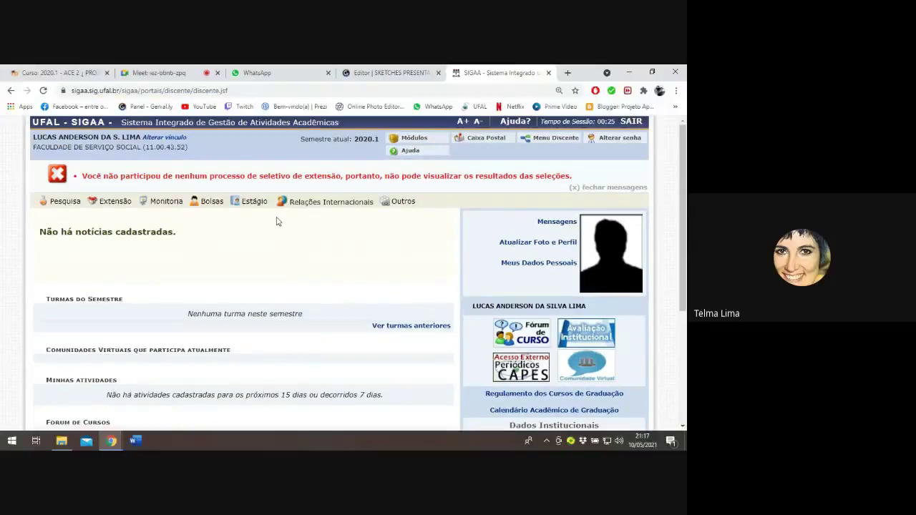
pyautogui.click(159, 72)
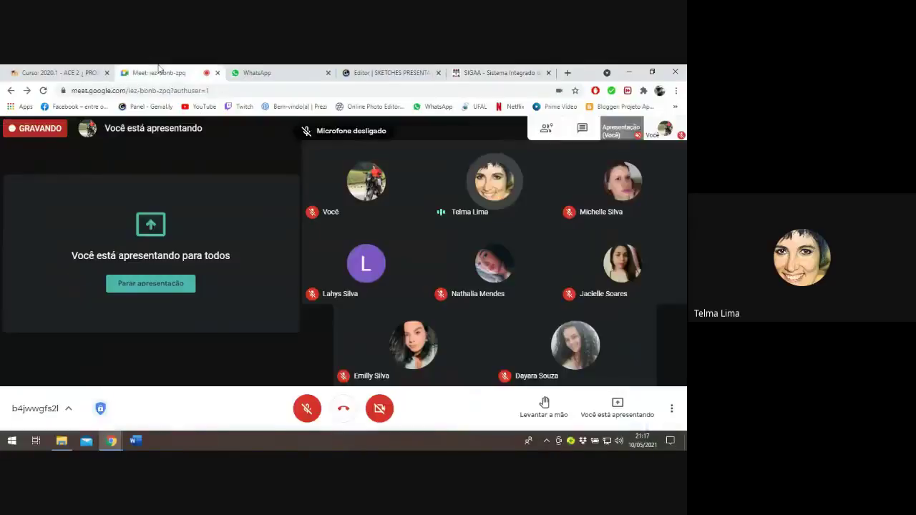
pyautogui.click(157, 286)
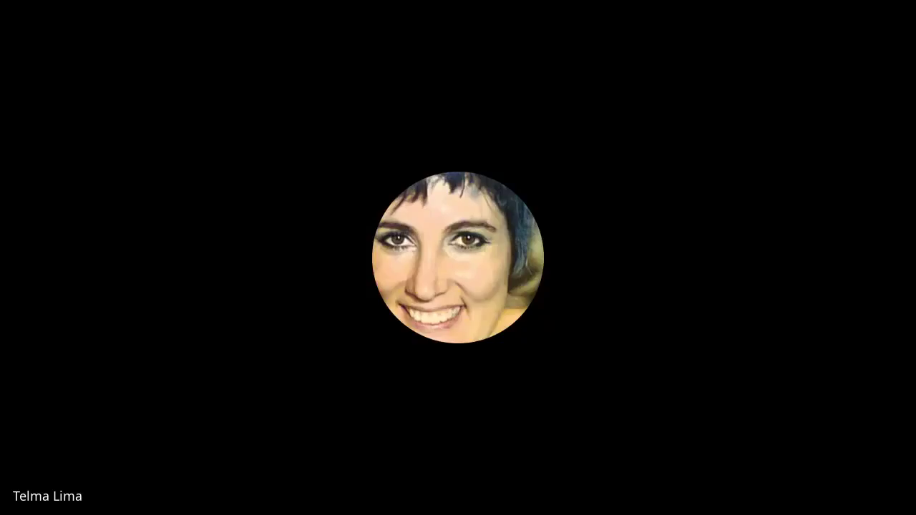